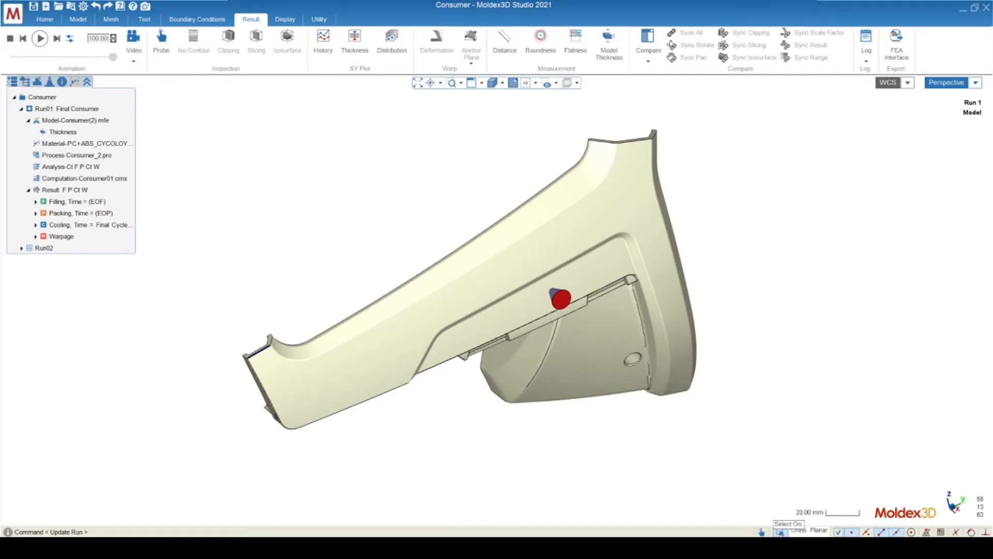
pyautogui.click(781, 533)
pyautogui.moveTo(703, 389); pyautogui.dragTo(672, 377)
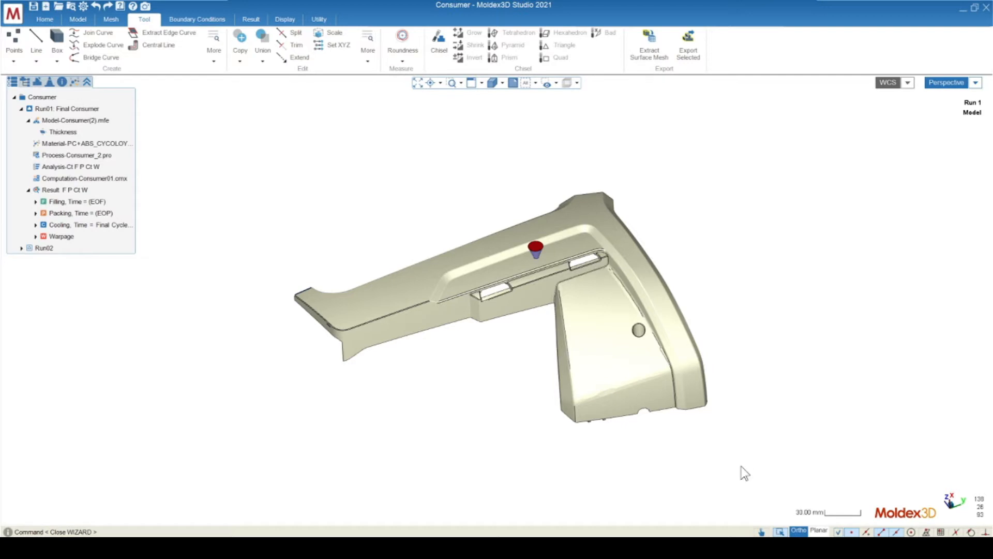
pyautogui.scroll(-2, 741, 466)
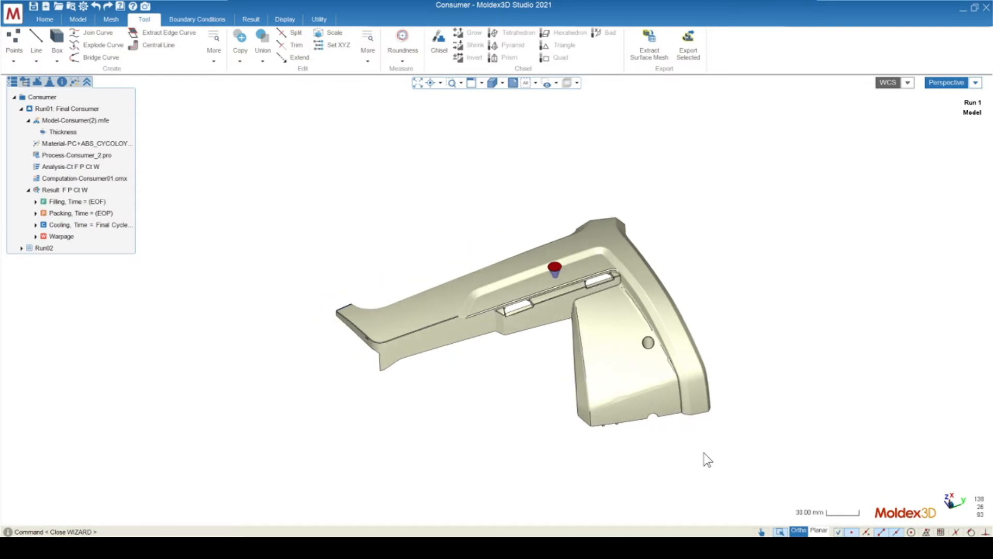
pyautogui.click(33, 50)
pyautogui.moveTo(754, 420); pyautogui.dragTo(781, 409, button='middle')
pyautogui.click(428, 250)
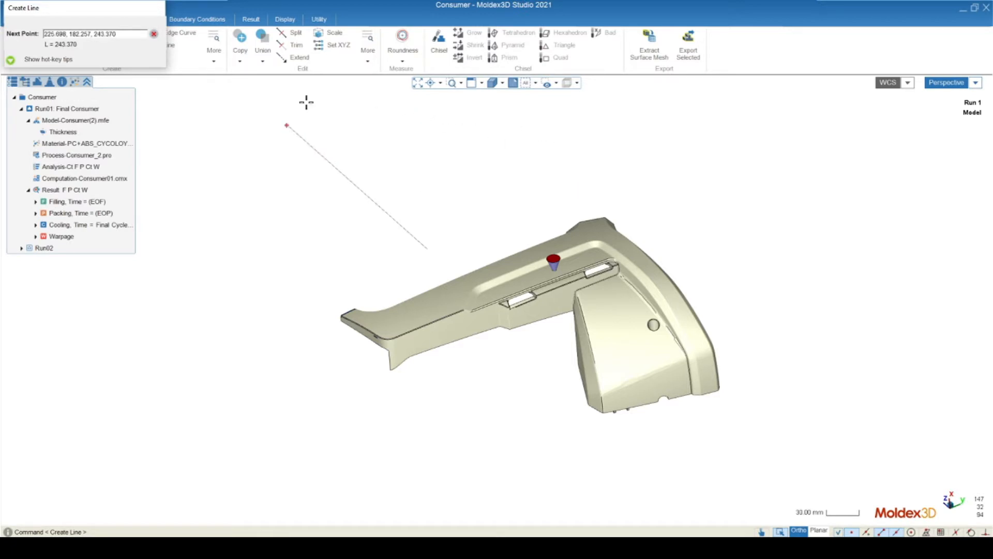
pyautogui.press('Escape')
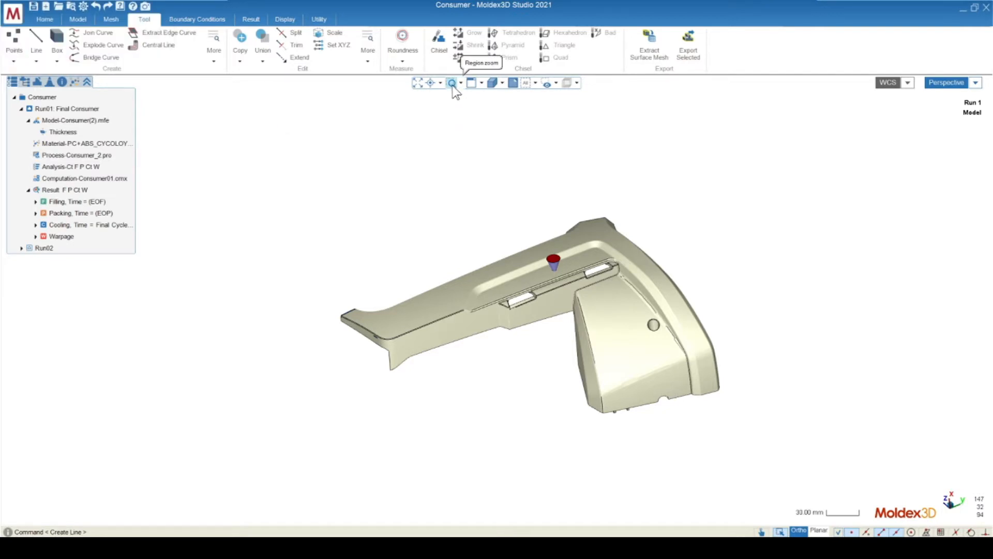
# Zoom in on a region of the part around the red melt inlet using Region zoom.
pyautogui.click(454, 87)
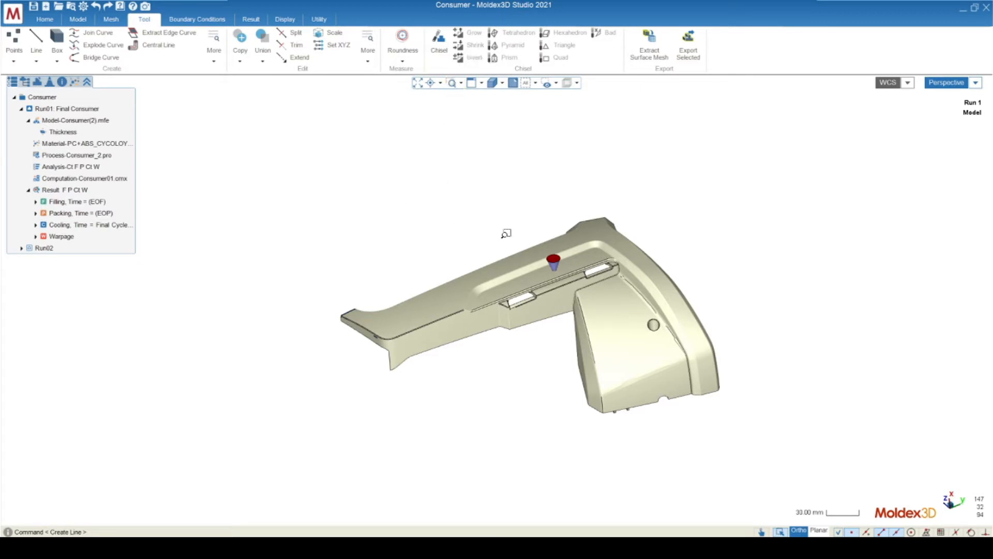
pyautogui.moveTo(521, 236); pyautogui.dragTo(591, 284)
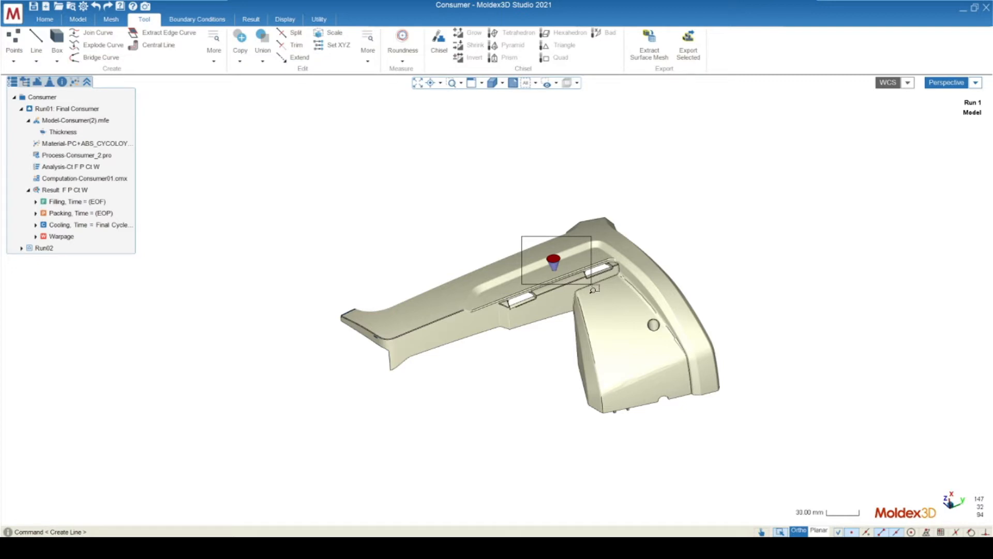
pyautogui.moveTo(591, 284); pyautogui.dragTo(592, 284)
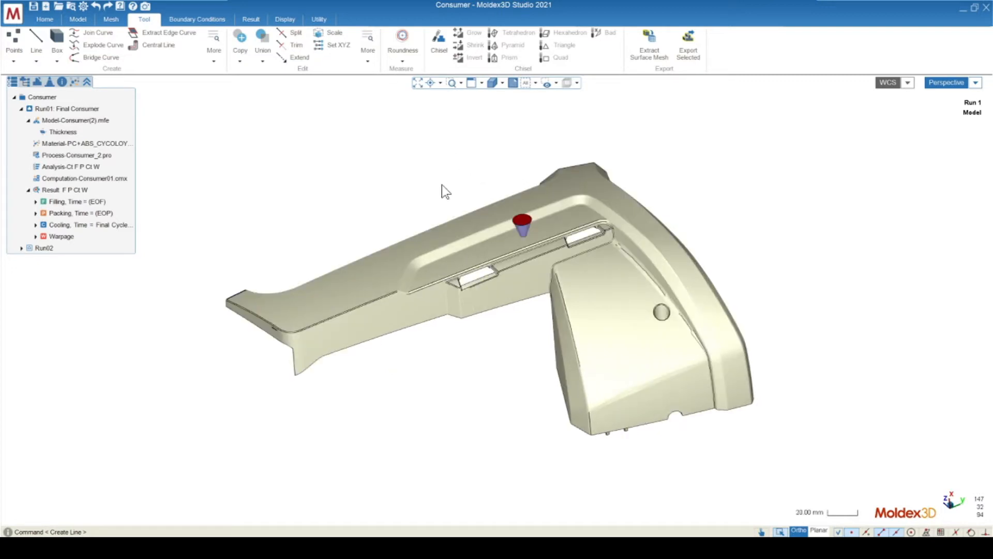
pyautogui.click(498, 254)
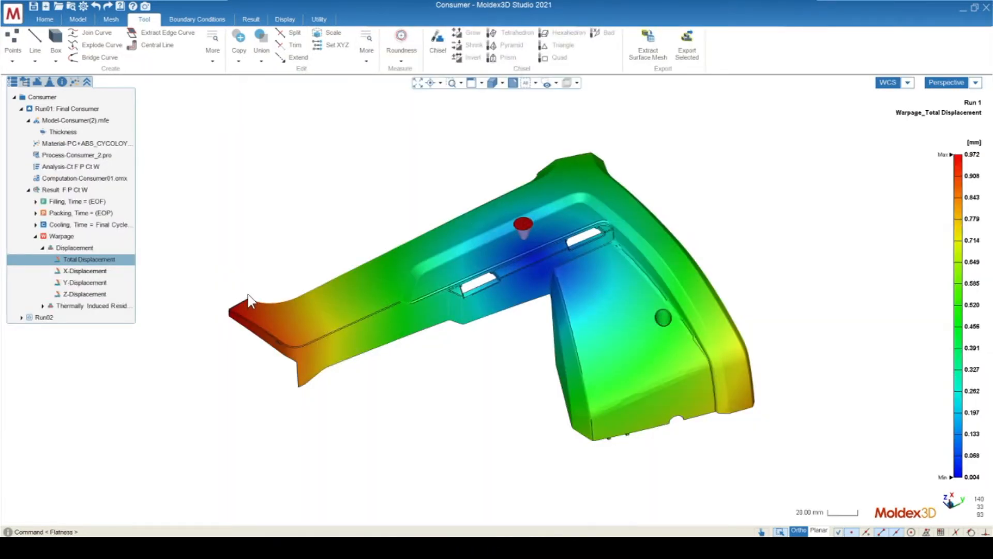
# Define a Cartesian user coordinate system by the 3 Points method, picking all three points on the part's surface.
pyautogui.click(908, 84)
pyautogui.click(895, 105)
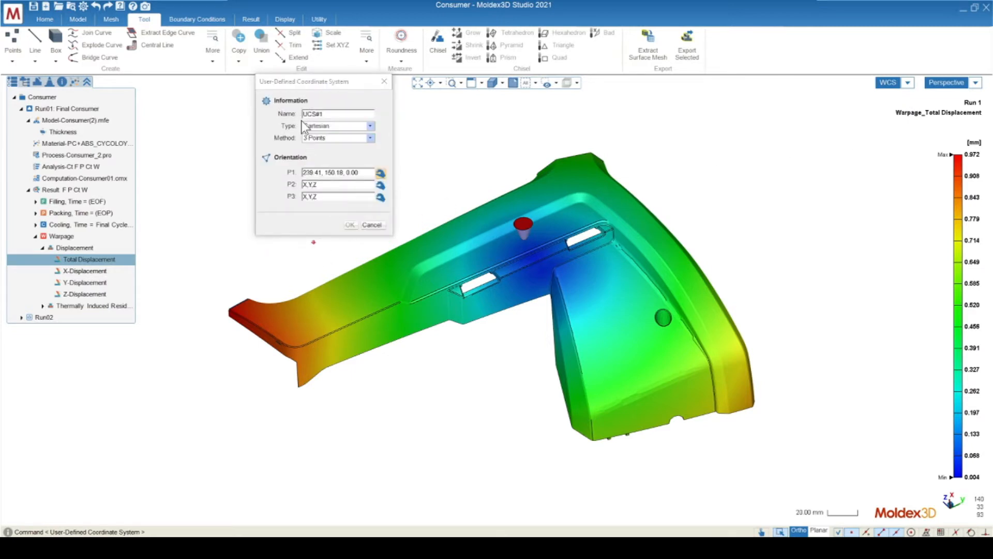
pyautogui.click(617, 310)
pyautogui.click(495, 248)
pyautogui.click(367, 295)
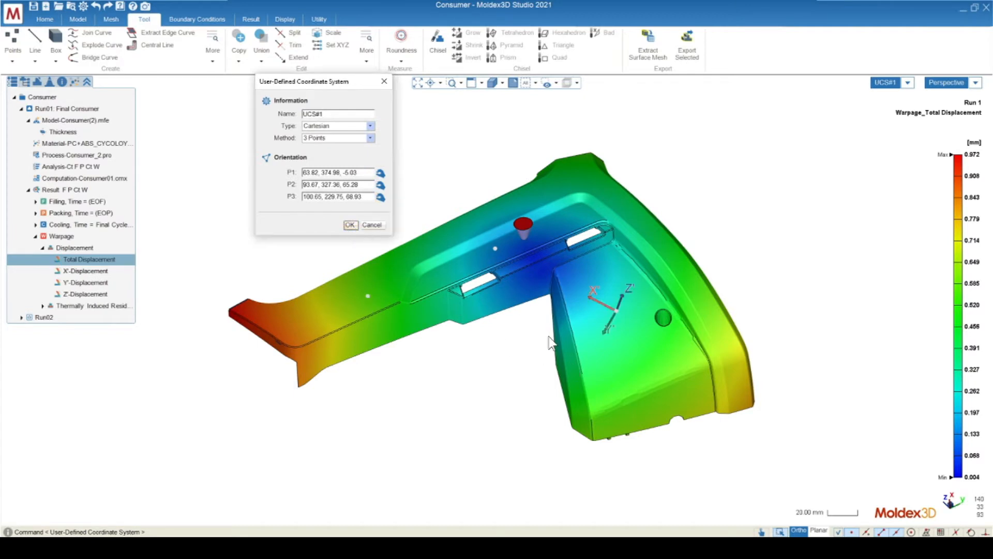
pyautogui.moveTo(553, 346); pyautogui.dragTo(556, 301, button='middle')
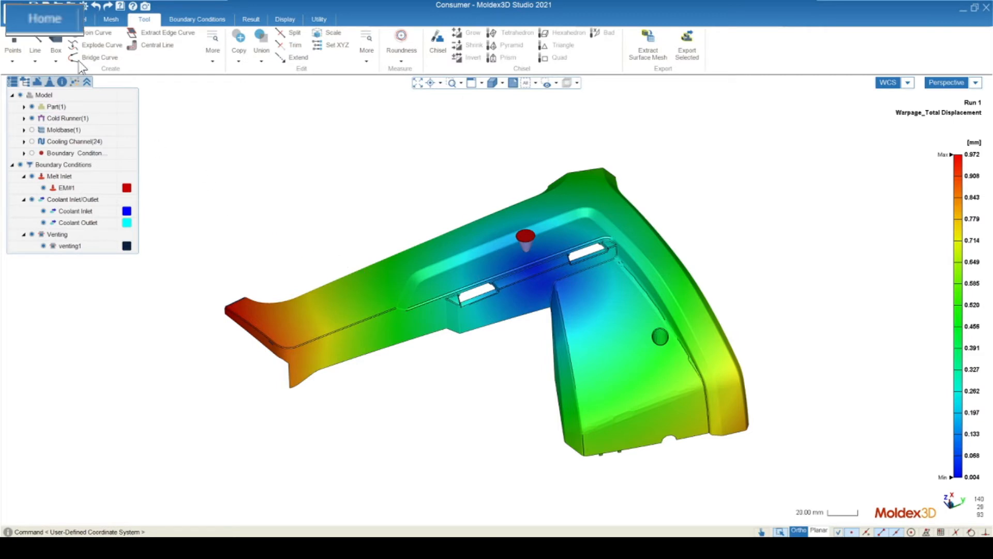
# Return to the project tree and display the Melt Front Time result from Run01's Filling results.
pyautogui.click(45, 19)
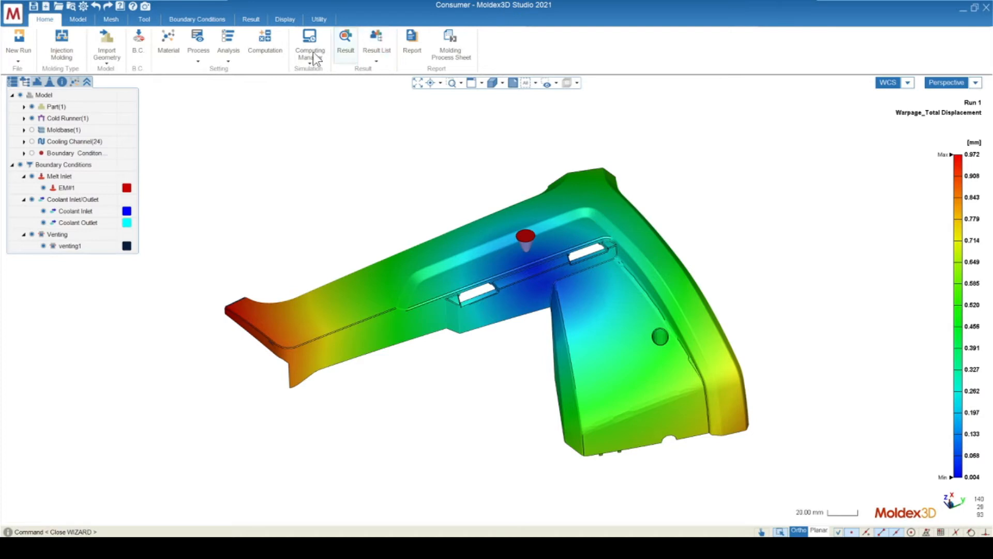
pyautogui.click(12, 82)
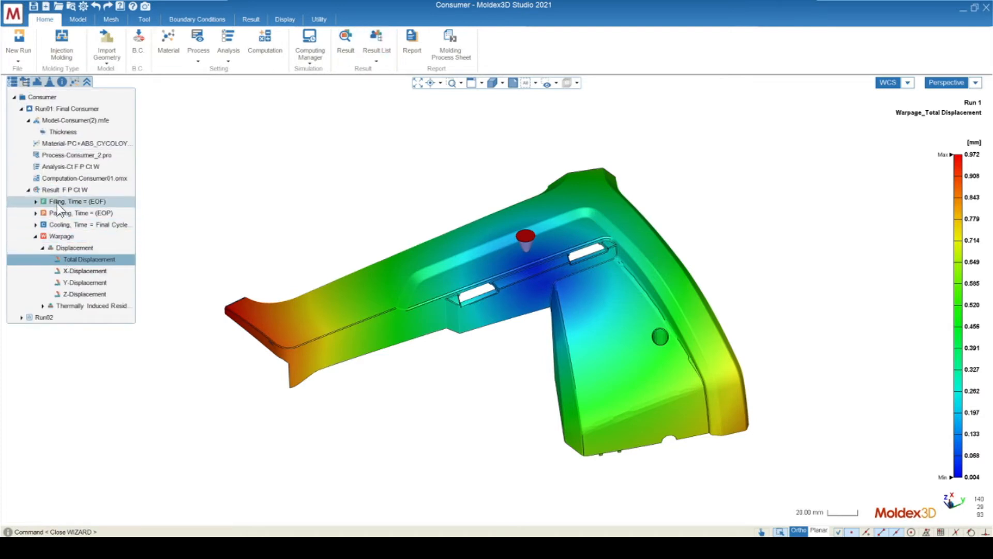
pyautogui.doubleClick(58, 202)
pyautogui.scroll(-2, 68, 231)
pyautogui.scroll(-1, 67, 232)
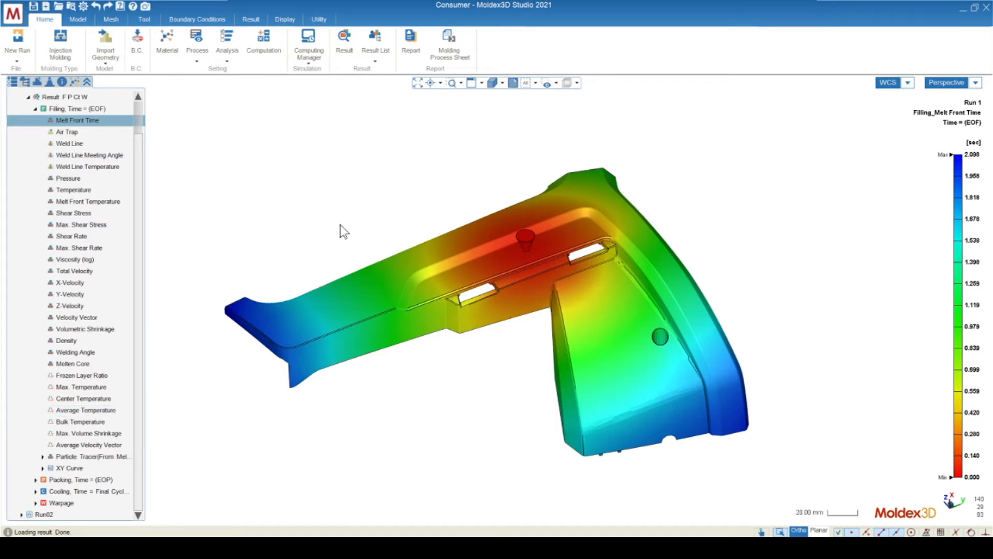
# Start a new result list and add the Filling items Melt Front Time, Pressure and Temperature.
pyautogui.click(375, 37)
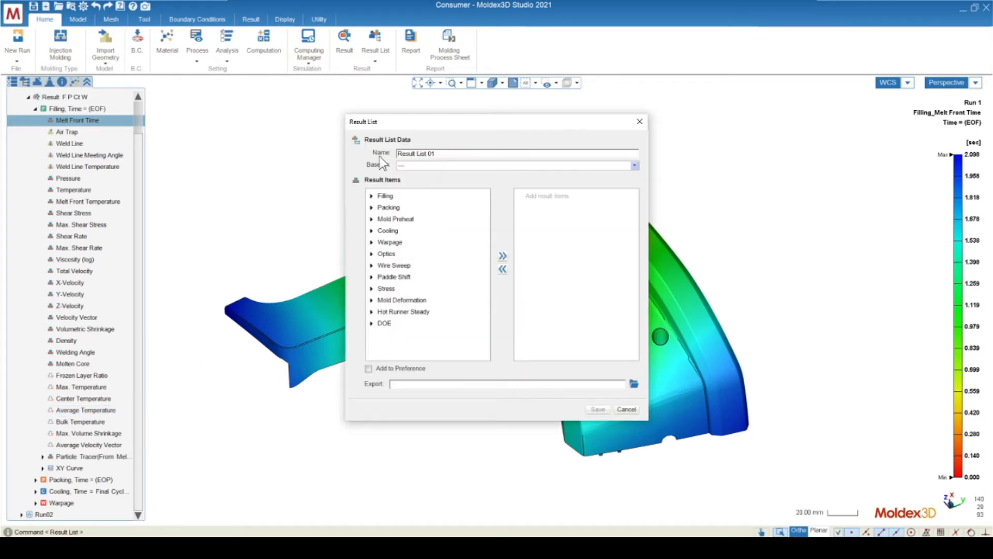
pyautogui.click(372, 195)
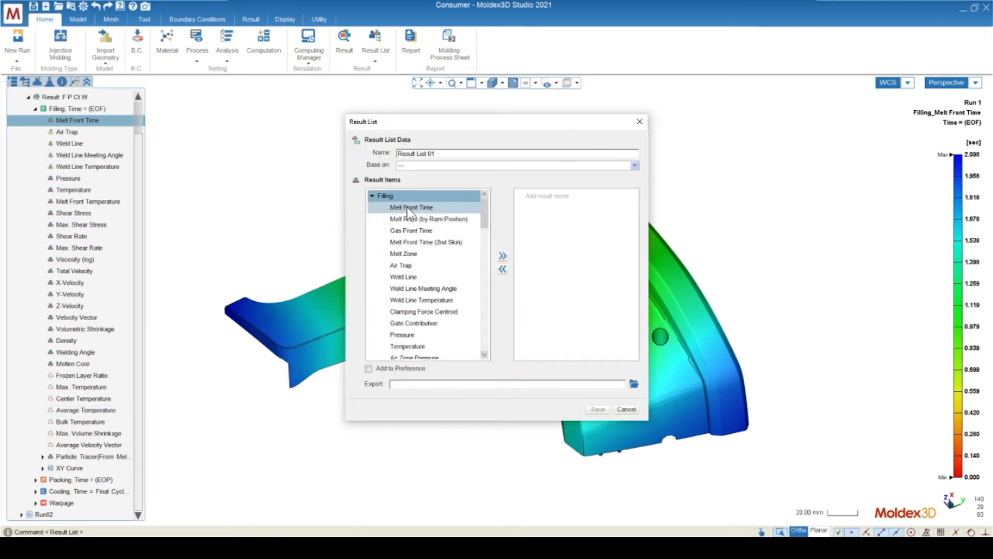
pyautogui.click(395, 207)
pyautogui.click(505, 258)
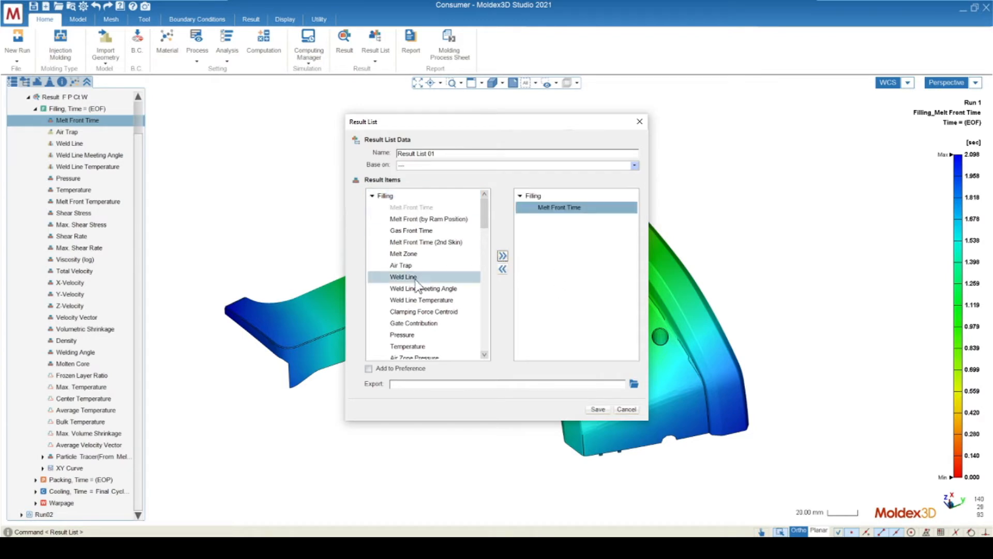
pyautogui.click(403, 335)
pyautogui.click(504, 256)
pyautogui.click(409, 346)
pyautogui.click(505, 256)
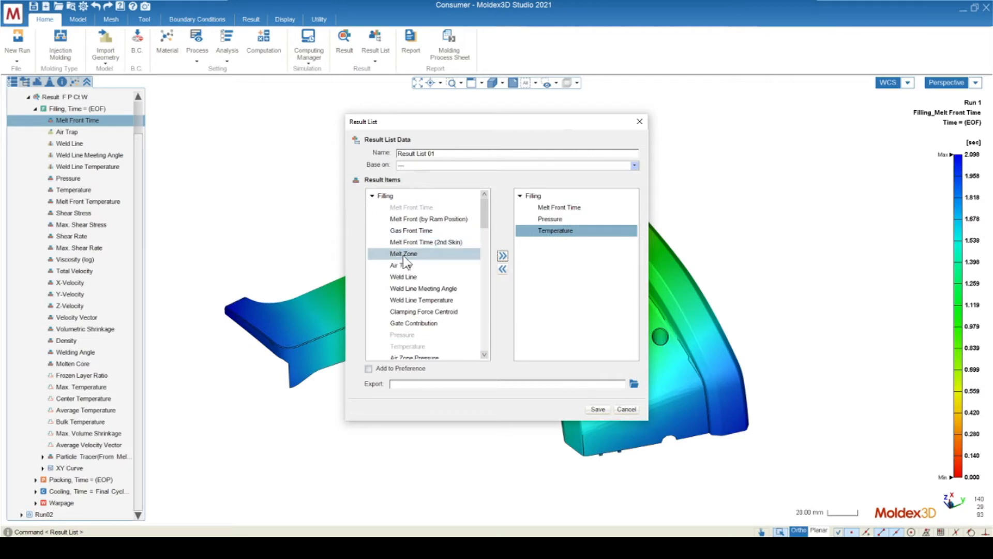
# Add the Filling items Air Trap and Weld Line to the result list and save it.
pyautogui.click(402, 265)
pyautogui.click(503, 256)
pyautogui.click(409, 276)
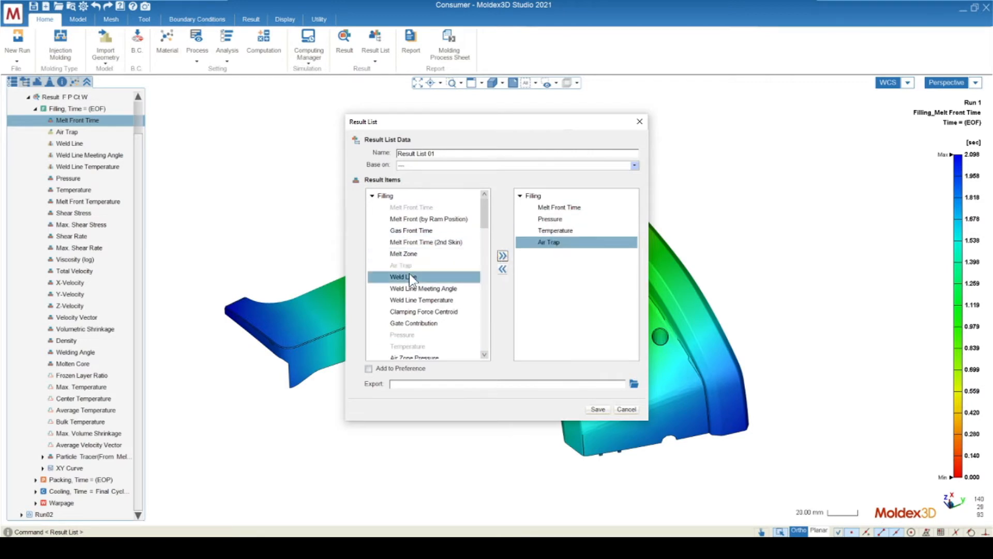
pyautogui.click(502, 255)
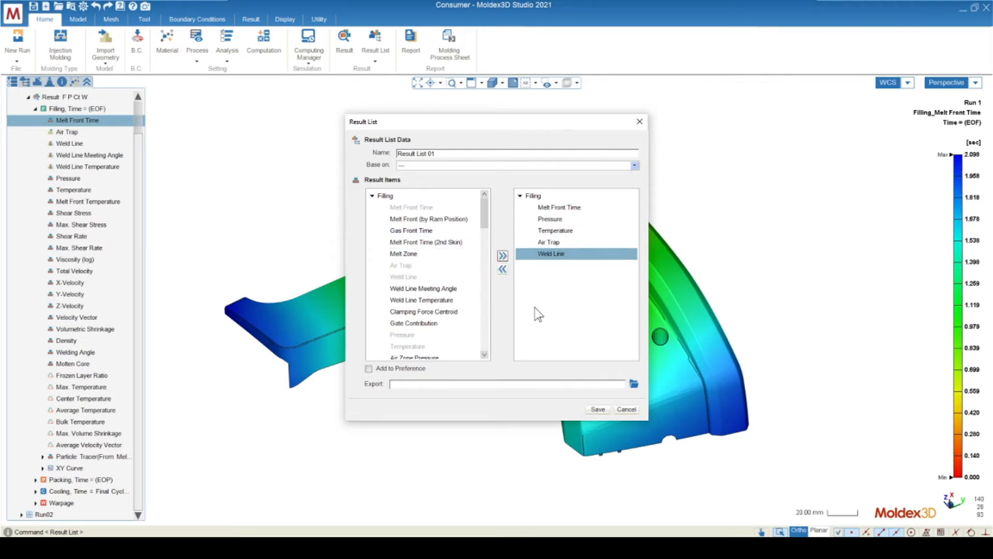
pyautogui.click(597, 409)
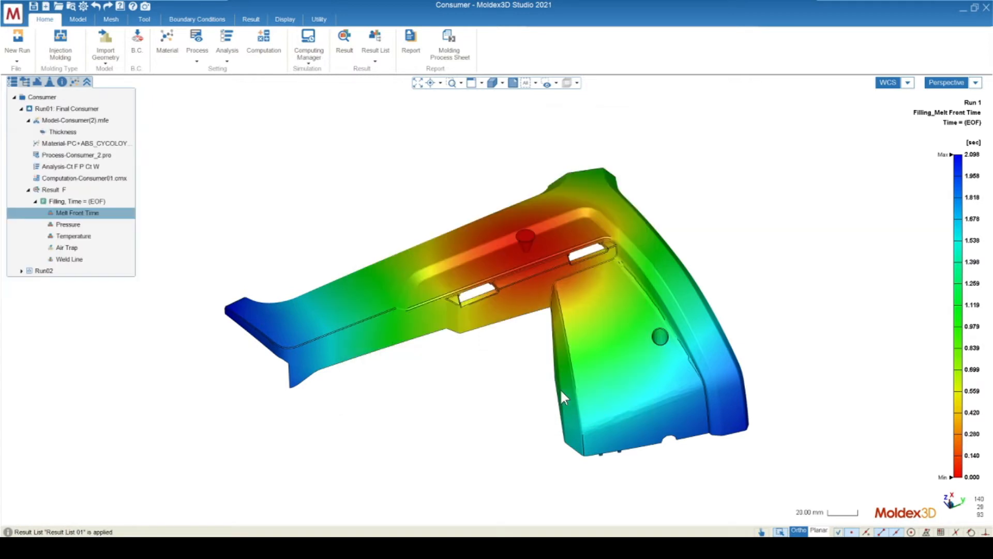
# Switch the applied result list to the preset Moldex3D Result List.
pyautogui.click(375, 46)
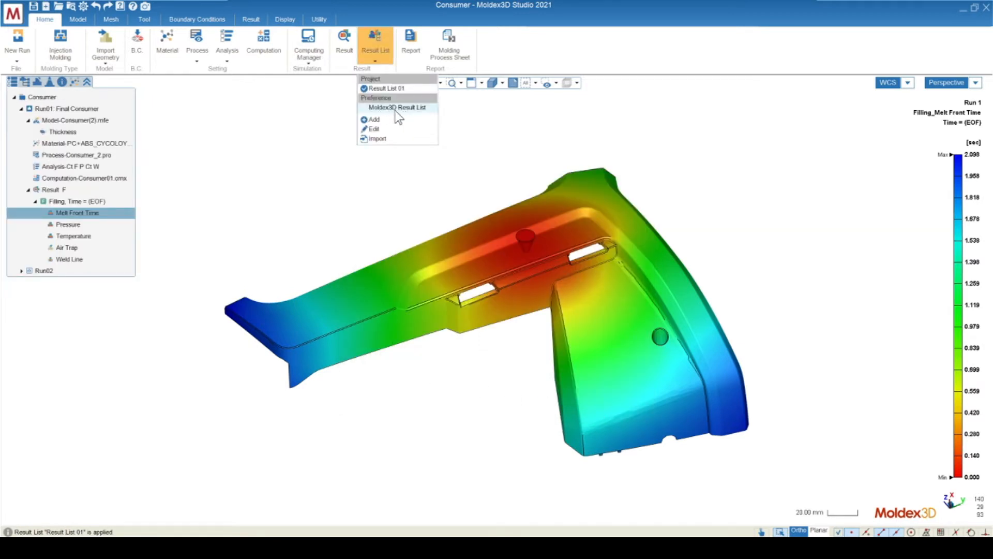
pyautogui.click(396, 107)
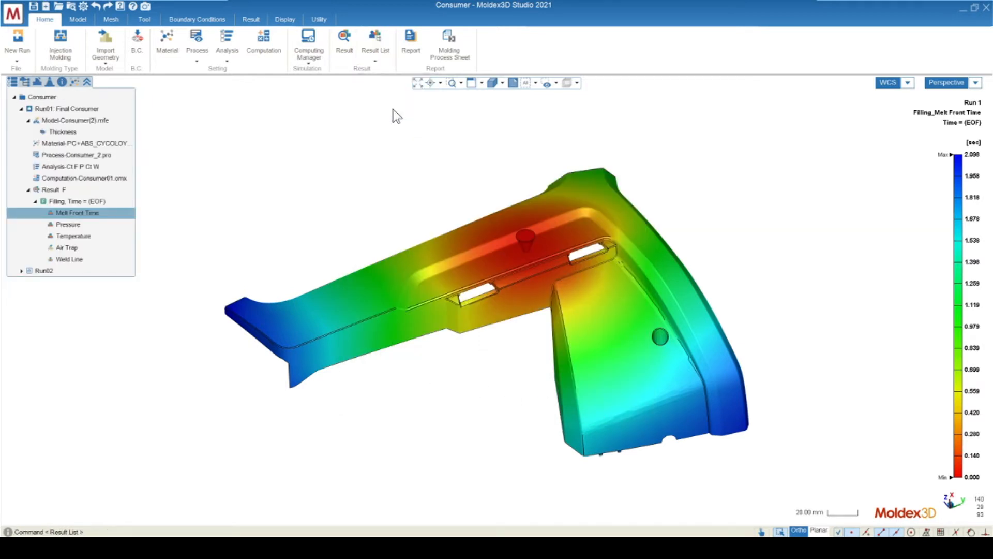
pyautogui.click(106, 57)
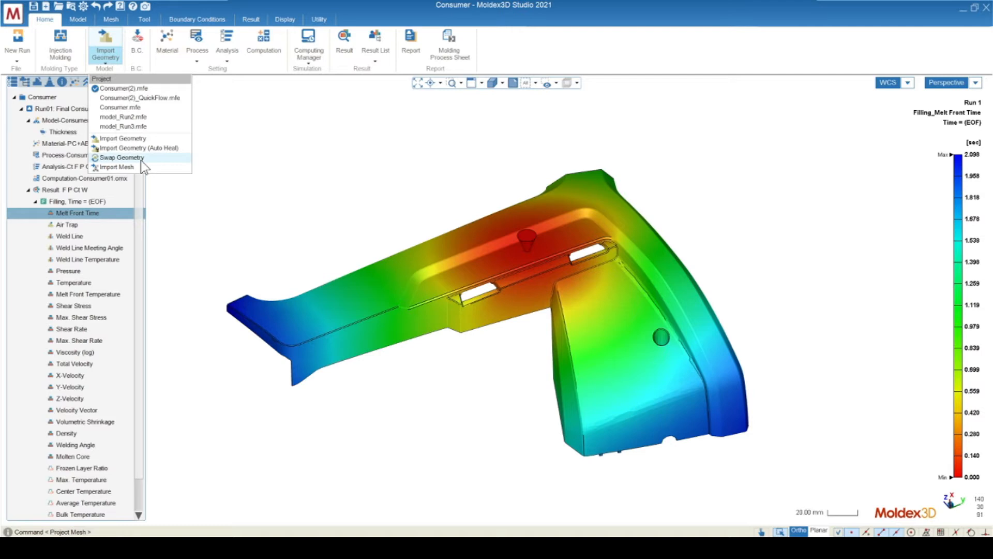
pyautogui.click(188, 56)
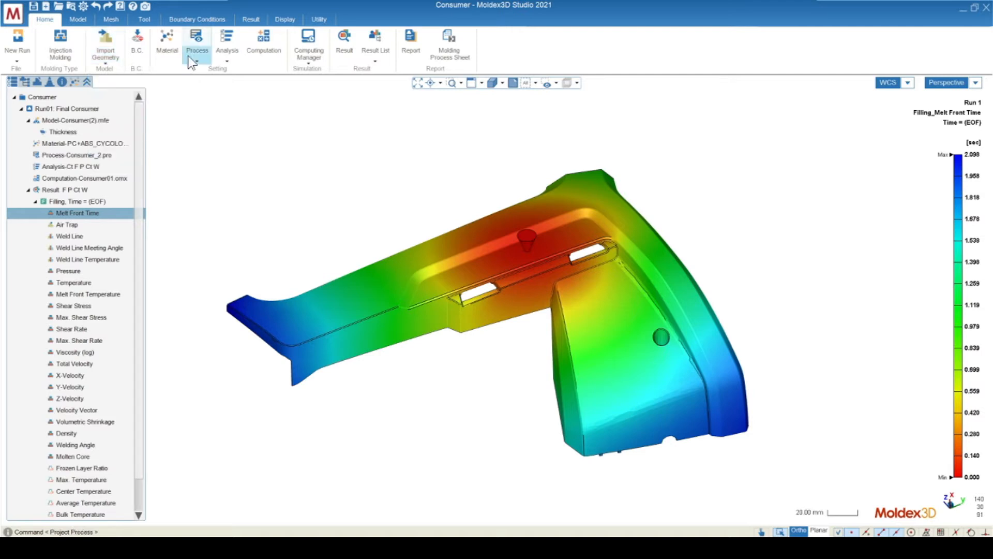
pyautogui.click(192, 62)
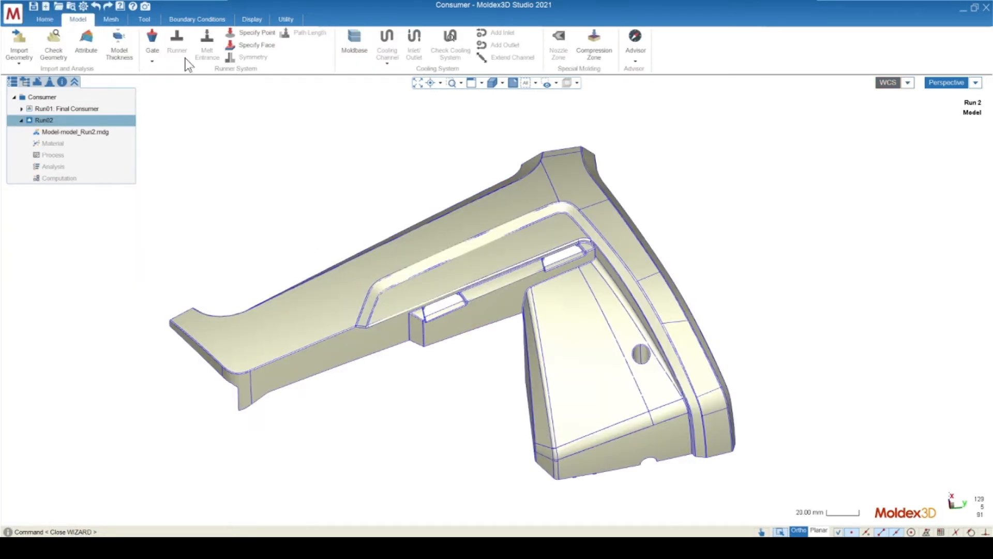
# Add a pin gate with gate size 4.00 on Run02's recessed face above the rectangular slots.
pyautogui.click(157, 41)
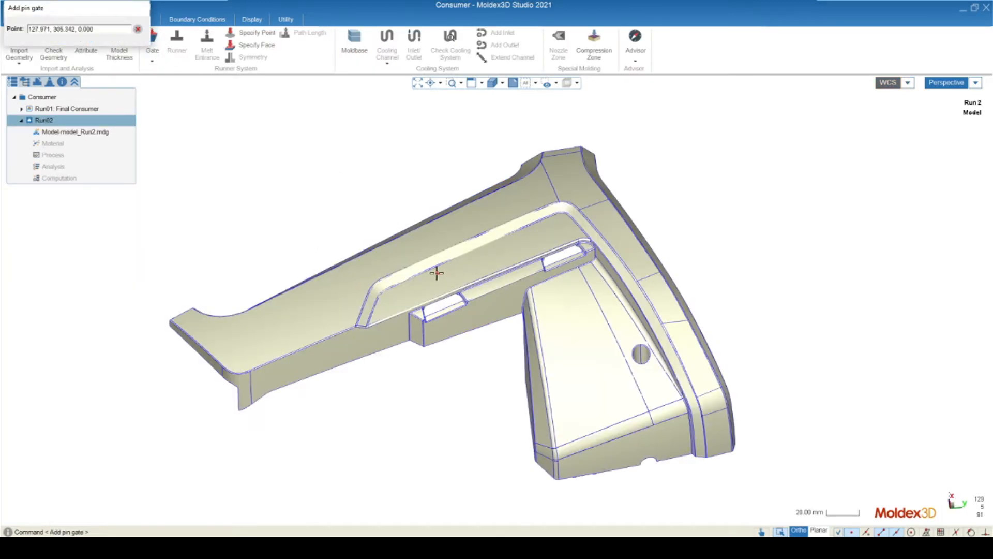
pyautogui.scroll(5, 448, 277)
pyautogui.click(441, 278)
pyautogui.scroll(-5, 440, 277)
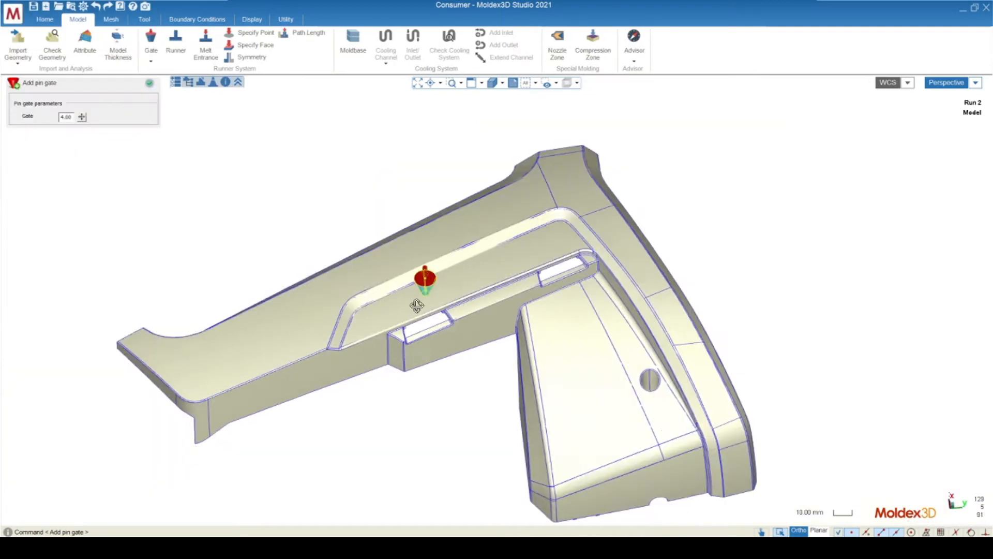
pyautogui.click(149, 82)
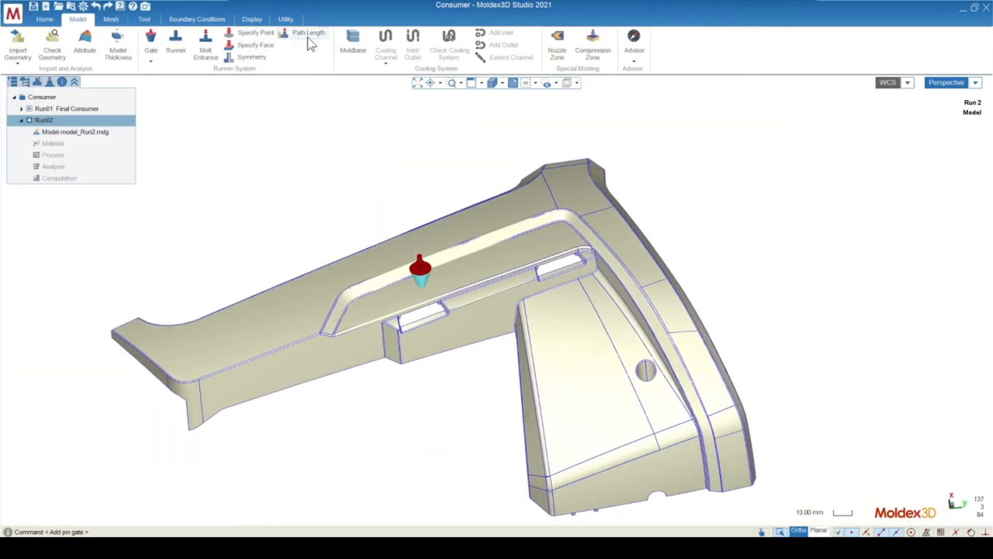
pyautogui.scroll(5, 421, 270)
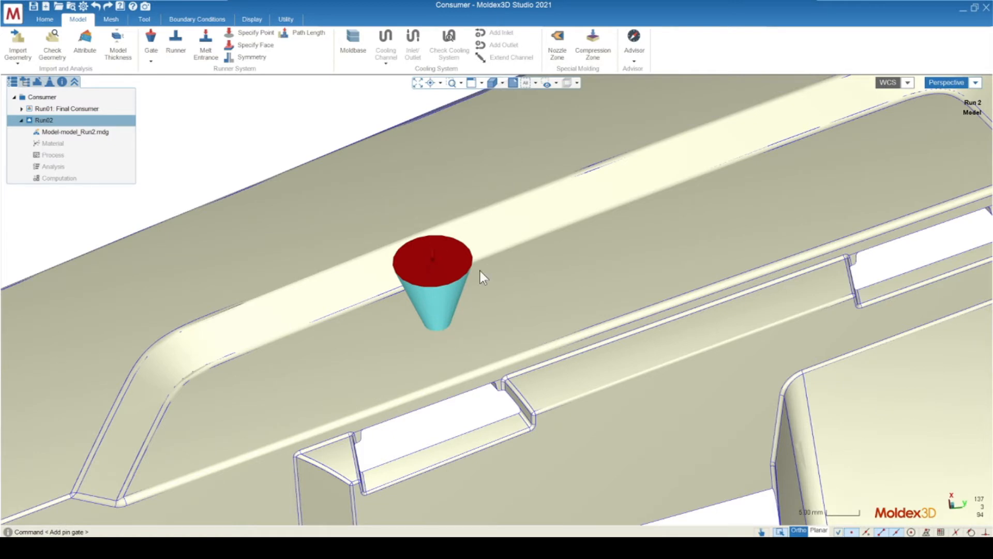
pyautogui.scroll(-5, 461, 298)
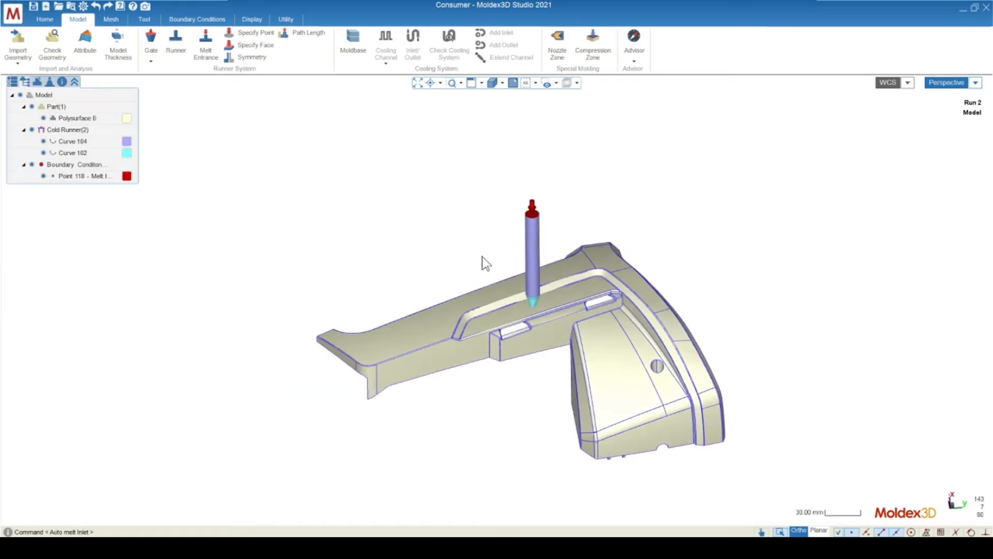
# Start a nozzle zone and set its base point at the melt inlet on the upper end of the runner.
pyautogui.moveTo(558, 214); pyautogui.dragTo(556, 193, button='middle')
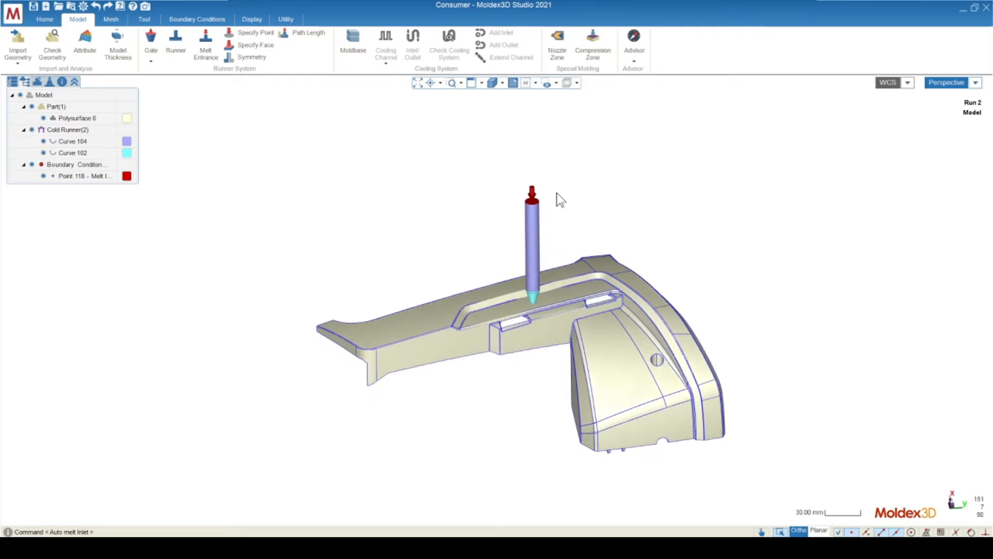
pyautogui.click(557, 52)
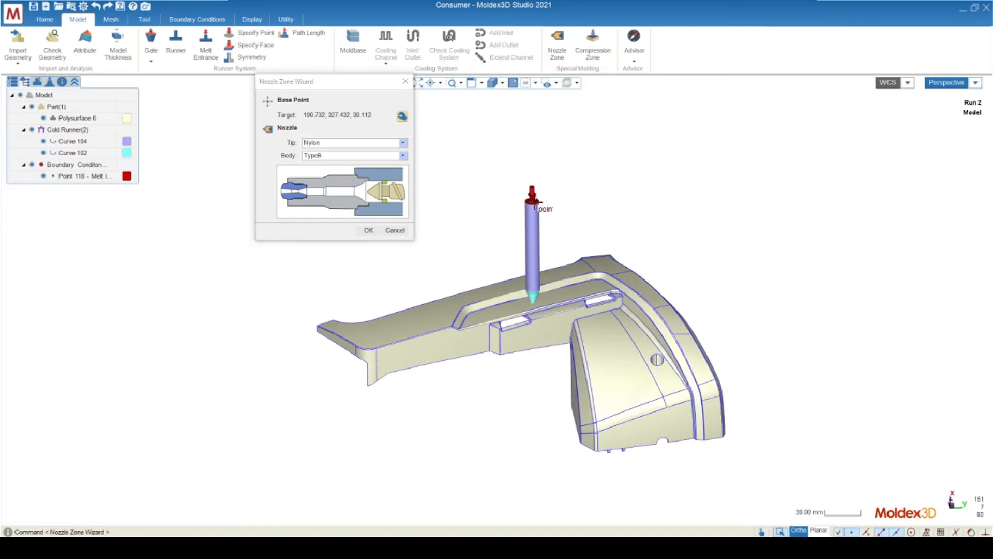
pyautogui.click(535, 201)
pyautogui.scroll(-3, 522, 362)
pyautogui.moveTo(537, 357)
pyautogui.mouseDown(button='middle')
pyautogui.moveTo(541, 297)
pyautogui.moveTo(516, 415)
pyautogui.mouseUp(button='middle')
pyautogui.scroll(2, 533, 155)
pyautogui.scroll(6, 594, 362)
# Try the General nozzle tip, and set the tip type to Full Taper.
pyautogui.click(350, 144)
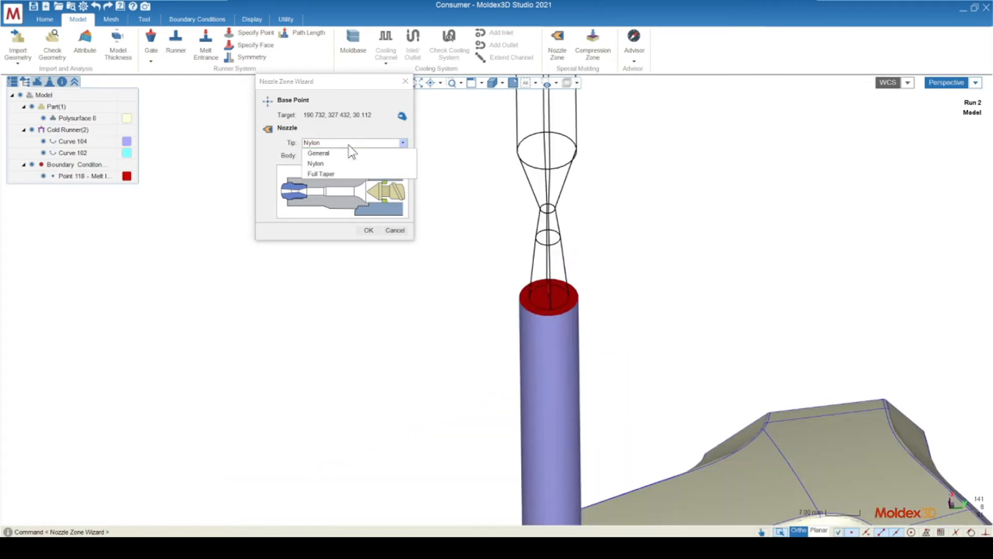
pyautogui.click(340, 154)
pyautogui.click(336, 143)
pyautogui.click(333, 172)
pyautogui.scroll(-4, 512, 349)
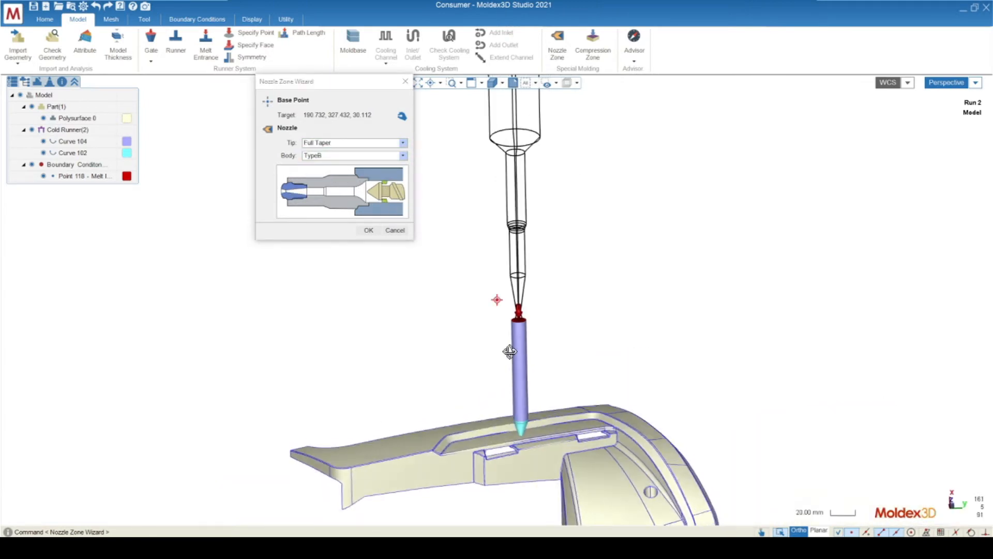
# Create the nozzle zone above the runner with the Full Taper tip and TypeB body.
pyautogui.click(368, 229)
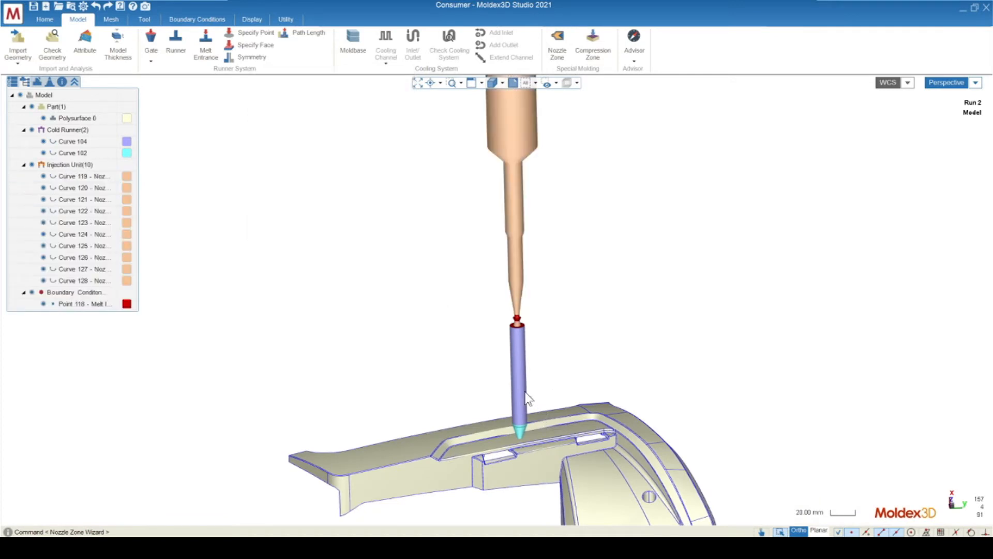
pyautogui.scroll(-5, 526, 399)
pyautogui.moveTo(504, 393); pyautogui.dragTo(516, 401, button='middle')
pyautogui.scroll(3, 502, 348)
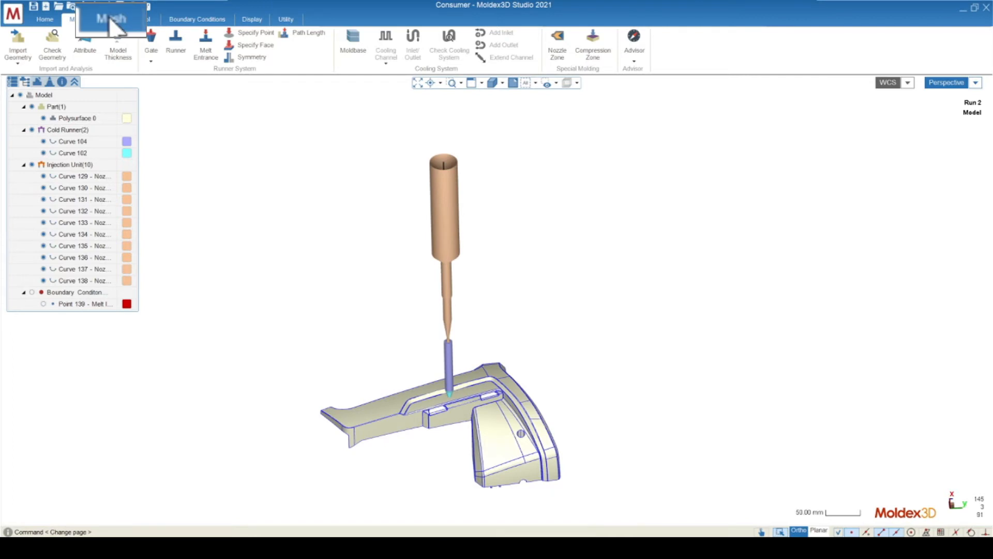
# Synchronize the seeding nodes on the consumer part.
pyautogui.click(110, 23)
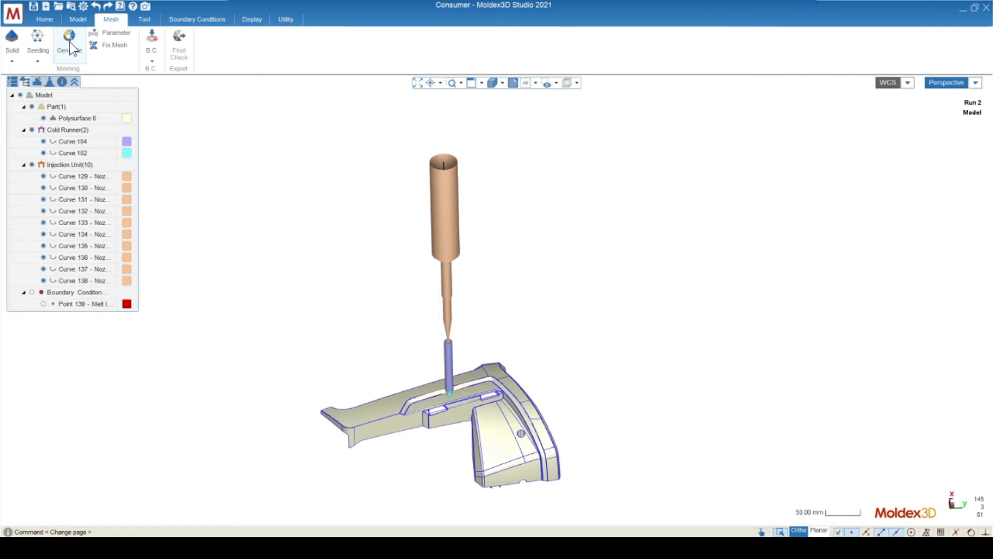
pyautogui.click(36, 41)
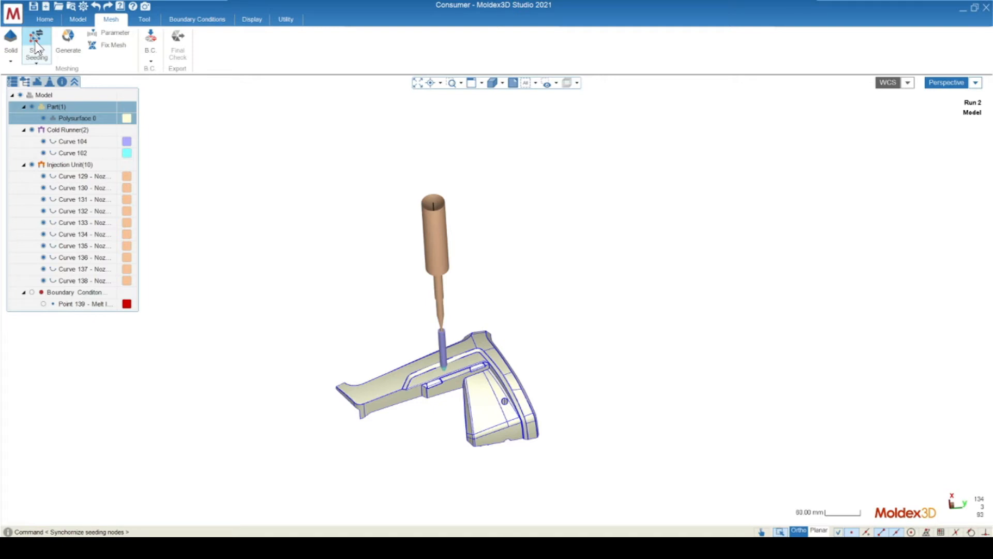
pyautogui.moveTo(352, 259); pyautogui.dragTo(346, 422, button='middle')
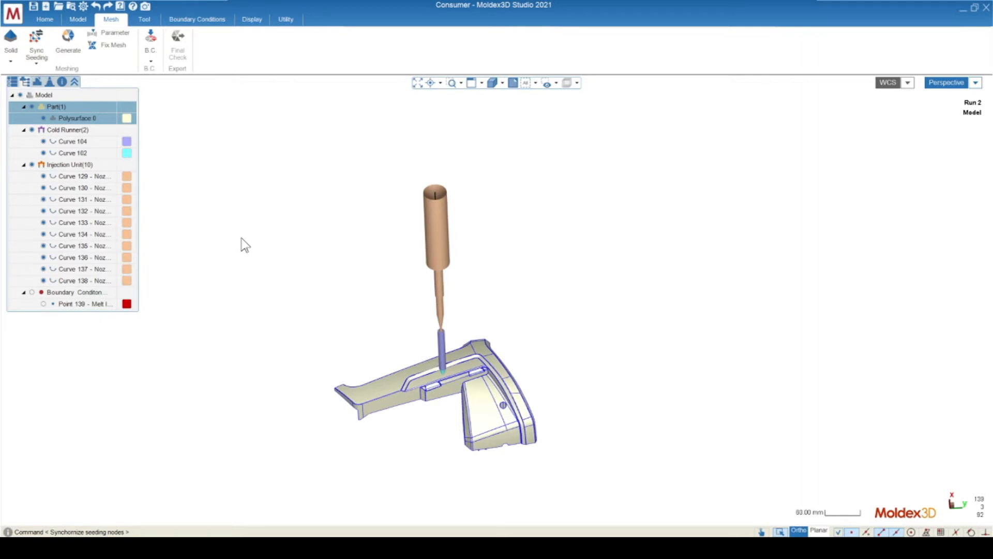
pyautogui.moveTo(353, 325)
pyautogui.mouseDown(button='middle')
pyautogui.moveTo(371, 330)
pyautogui.moveTo(368, 304)
pyautogui.moveTo(363, 315)
pyautogui.mouseUp(button='middle')
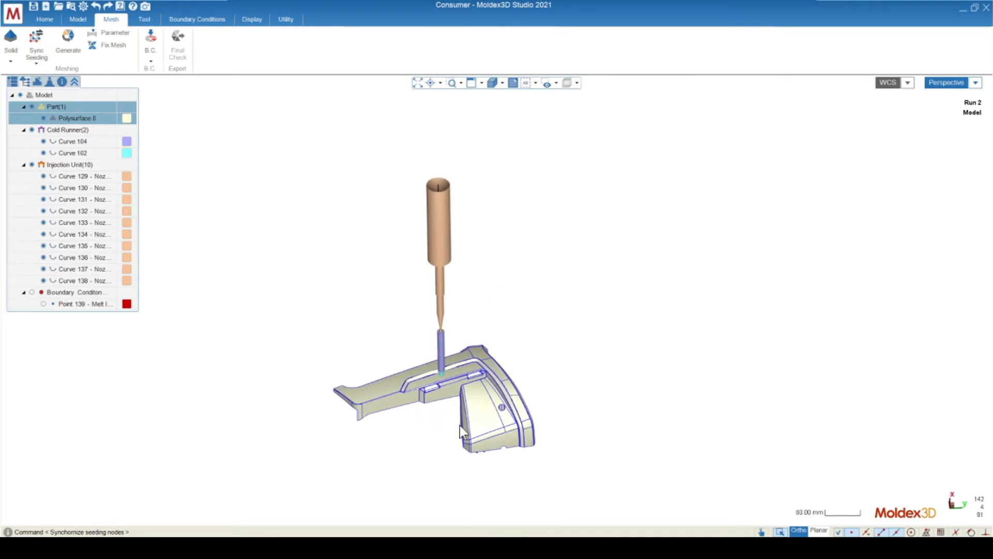
pyautogui.moveTo(462, 431); pyautogui.dragTo(448, 453, button='middle')
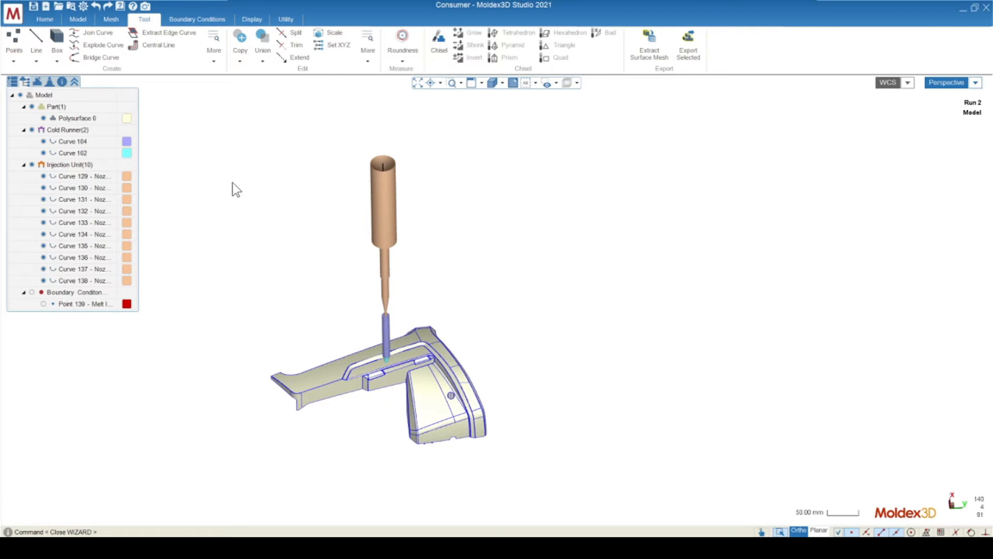
# Create a point at the volume centroid of the part's polysurface and inspect it close up.
pyautogui.click(16, 58)
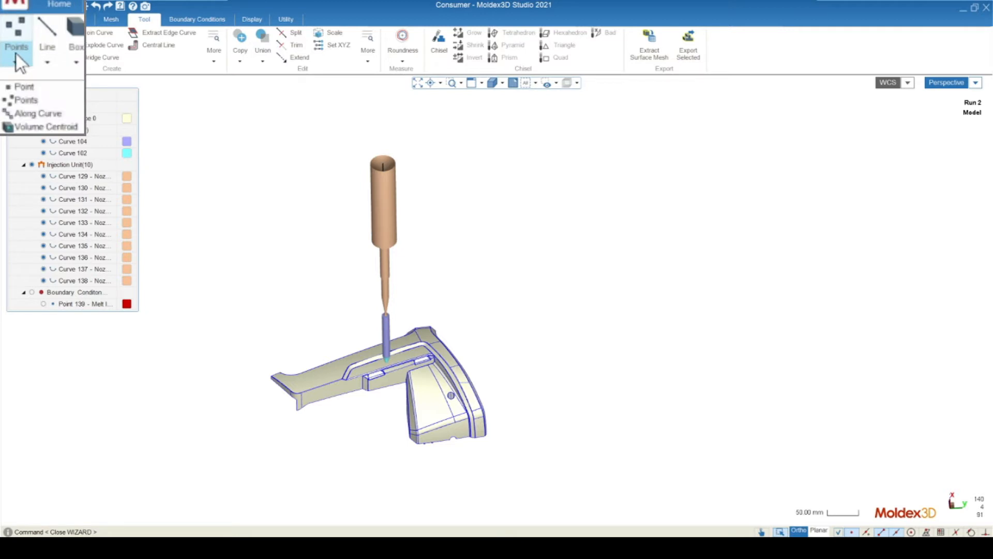
pyautogui.click(10, 127)
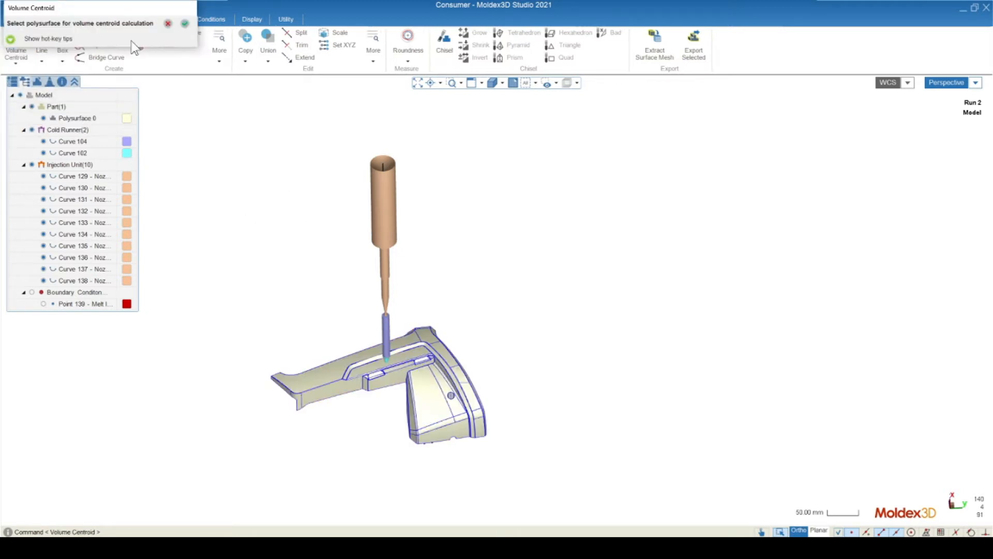
pyautogui.click(363, 376)
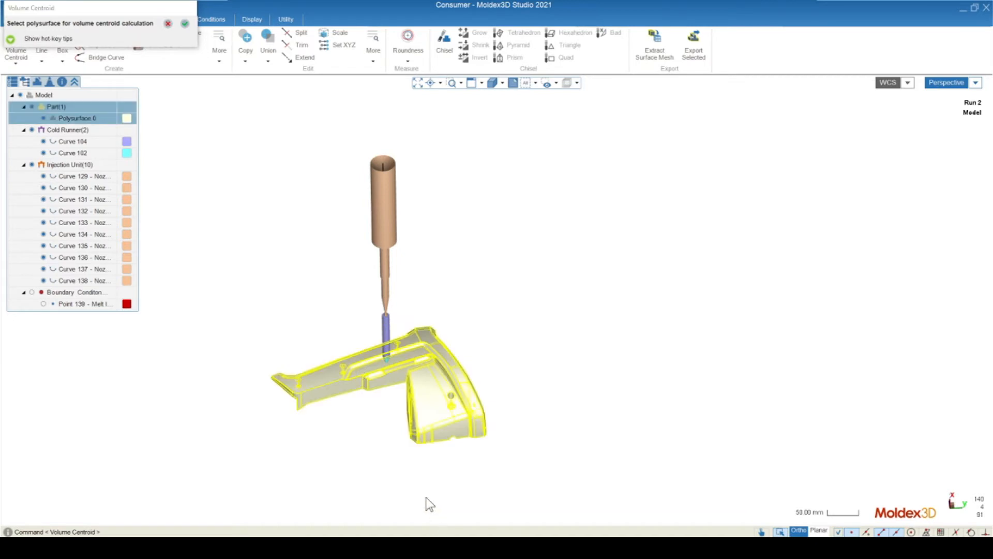
pyautogui.click(184, 24)
pyautogui.moveTo(378, 415); pyautogui.dragTo(428, 293, button='middle')
pyautogui.scroll(10, 405, 396)
pyautogui.moveTo(391, 378); pyautogui.dragTo(454, 312, button='middle')
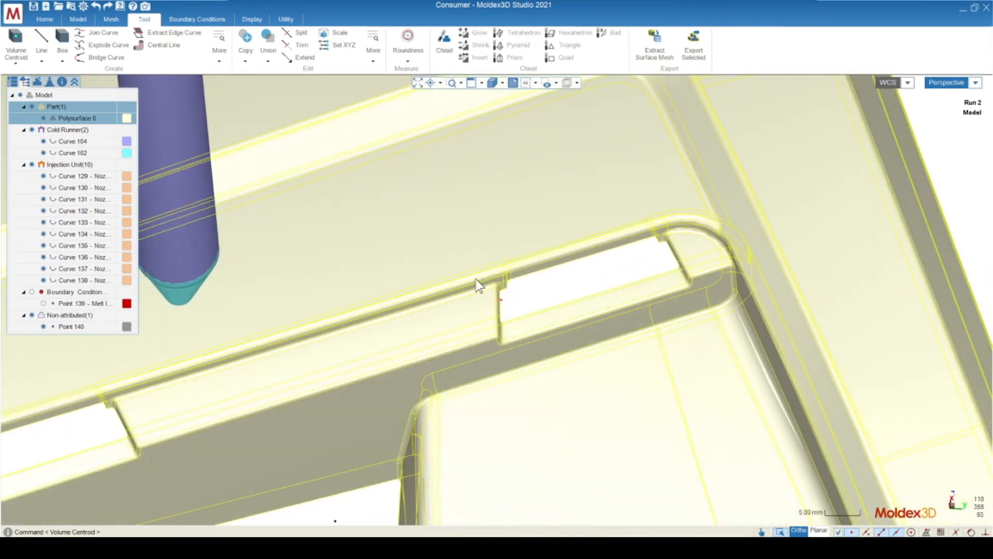
pyautogui.scroll(-6, 471, 267)
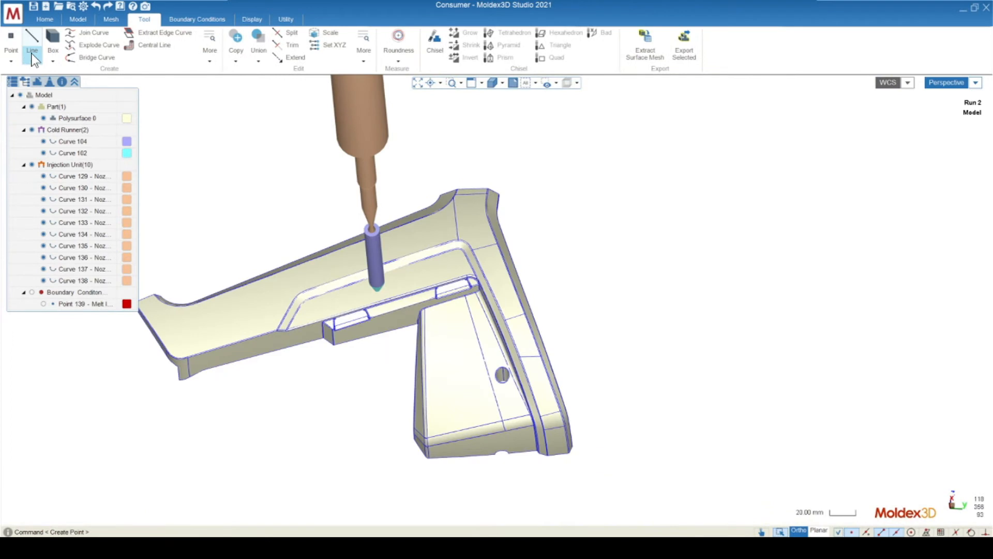
# Draw a circle freehand in the empty space beside the part.
pyautogui.click(32, 55)
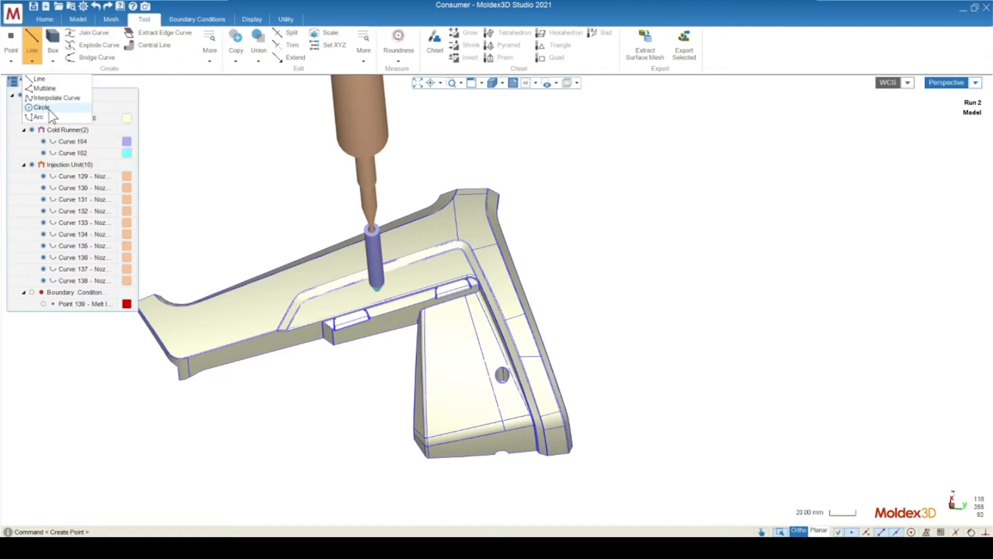
pyautogui.click(49, 110)
pyautogui.click(664, 245)
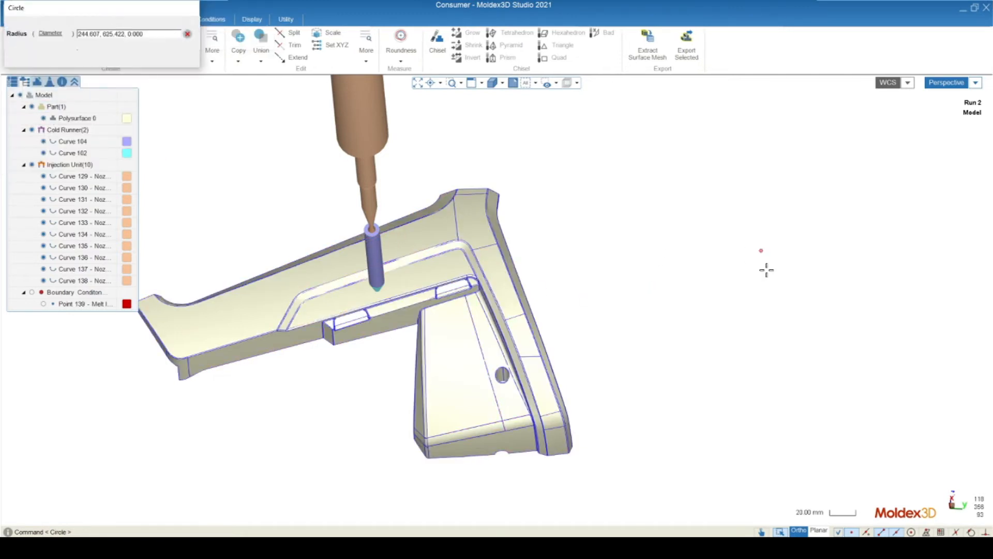
pyautogui.click(759, 278)
pyautogui.moveTo(750, 262); pyautogui.dragTo(714, 191, button='middle')
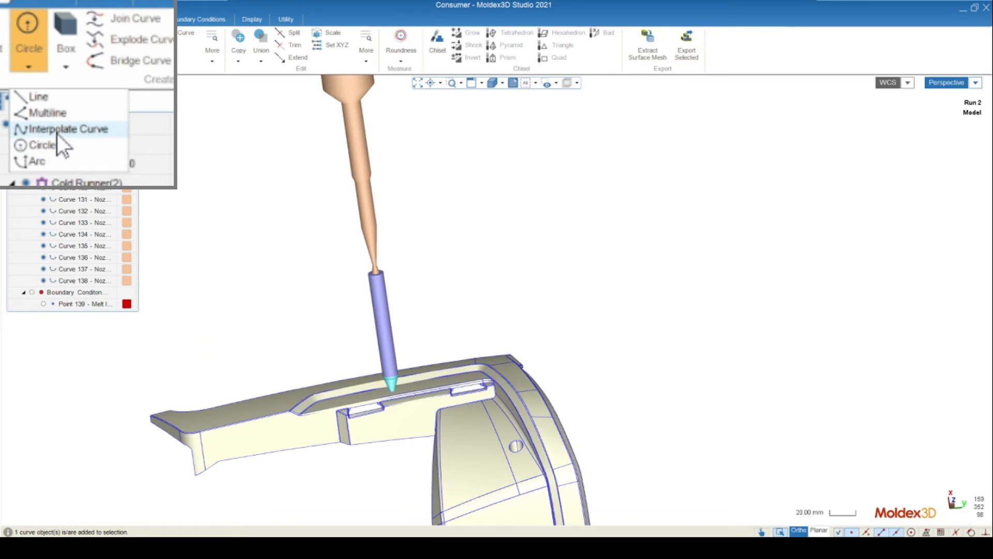
# Draw a smooth interpolated curve through several points in the empty space beside the part.
pyautogui.click(46, 97)
pyautogui.click(690, 216)
pyautogui.click(728, 274)
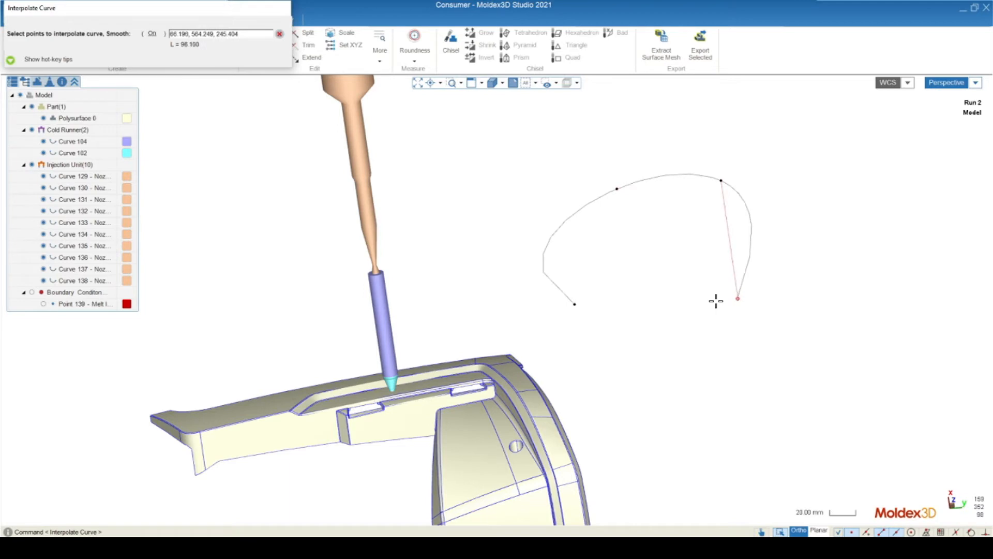
pyautogui.click(712, 309)
pyautogui.moveTo(745, 287); pyautogui.dragTo(767, 383, button='middle')
pyautogui.click(825, 390)
pyautogui.moveTo(722, 348); pyautogui.dragTo(911, 328, button='middle')
pyautogui.press('Return')
# Select the interpolated curve beside the part and delete it.
pyautogui.scroll(-5, 828, 262)
pyautogui.moveTo(909, 328); pyautogui.dragTo(751, 223)
pyautogui.press('Delete')
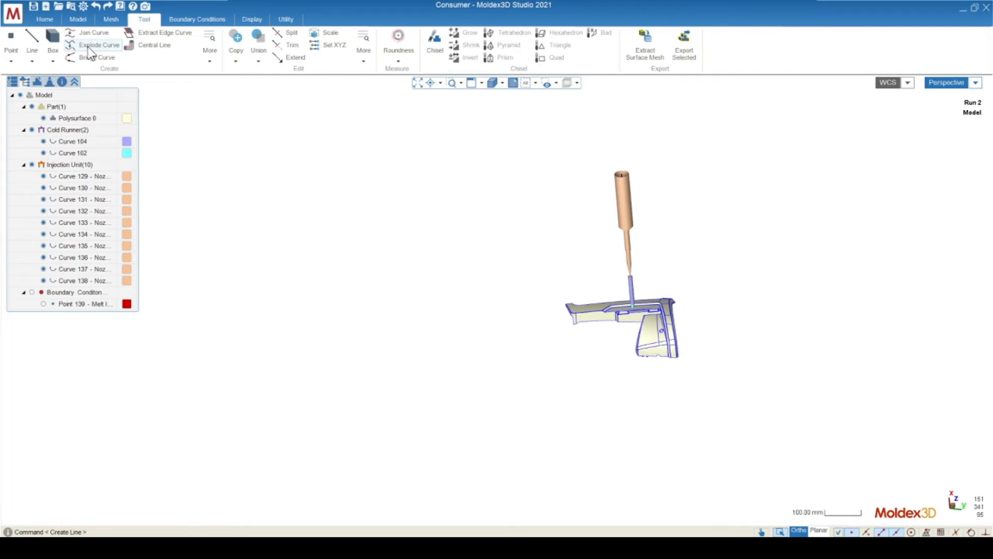
# Draw a Z-shaped multiline of three segments in the empty space beside the nozzle.
pyautogui.click(32, 60)
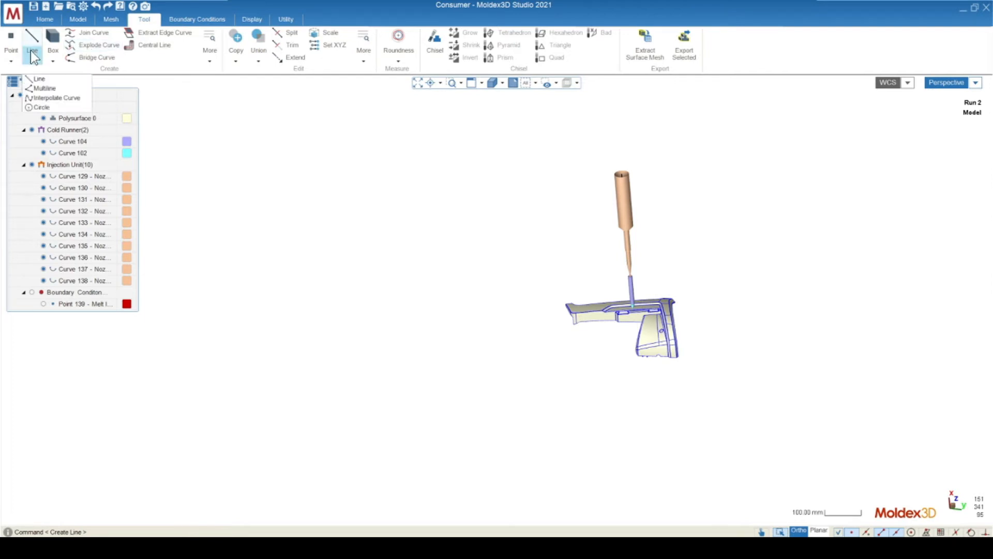
pyautogui.click(42, 94)
pyautogui.click(370, 157)
pyautogui.click(492, 169)
pyautogui.click(442, 268)
pyautogui.click(537, 269)
pyautogui.rightClick(439, 275)
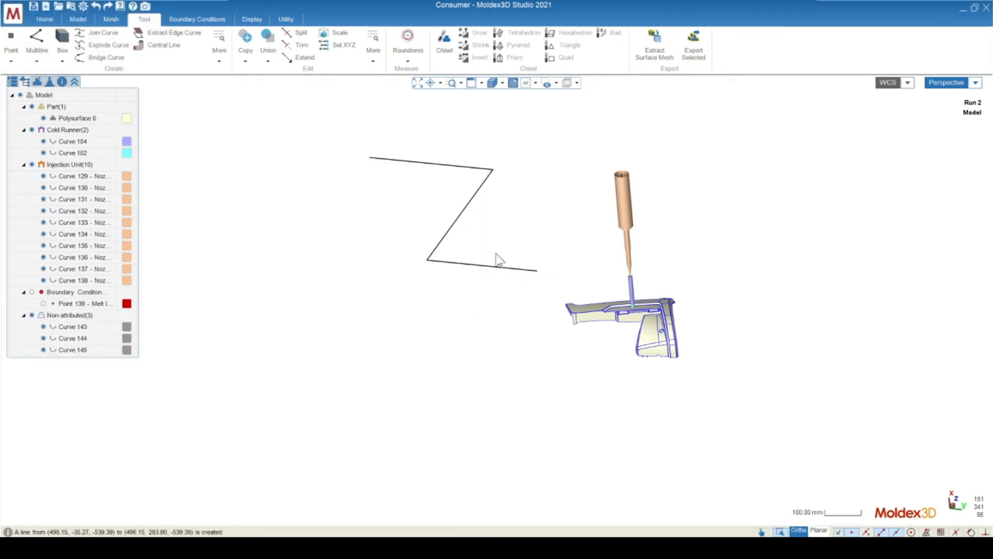
# Join the three segments of the Z shape into one curve without keeping the original curves.
pyautogui.click(462, 264)
pyautogui.click(472, 272)
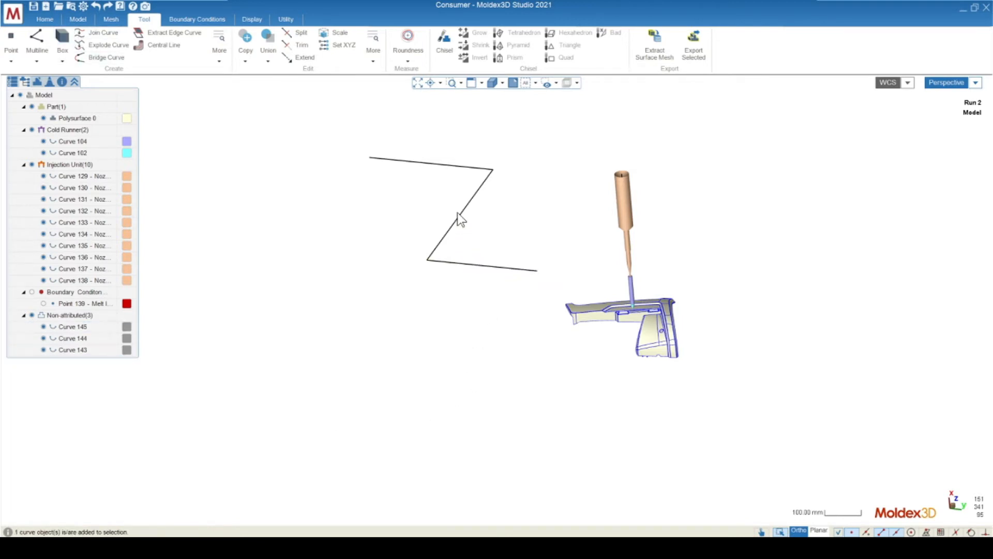
pyautogui.click(456, 166)
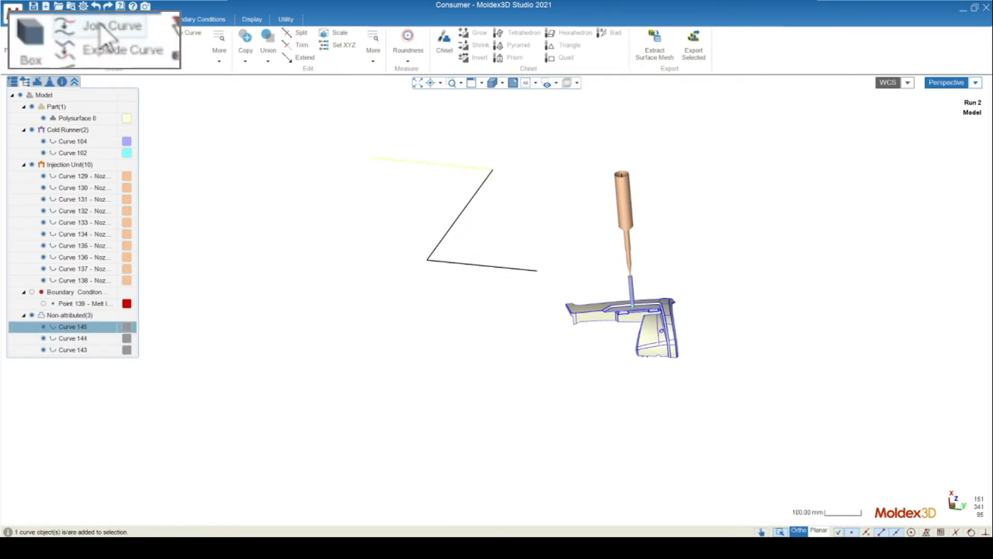
pyautogui.moveTo(478, 316); pyautogui.dragTo(377, 151)
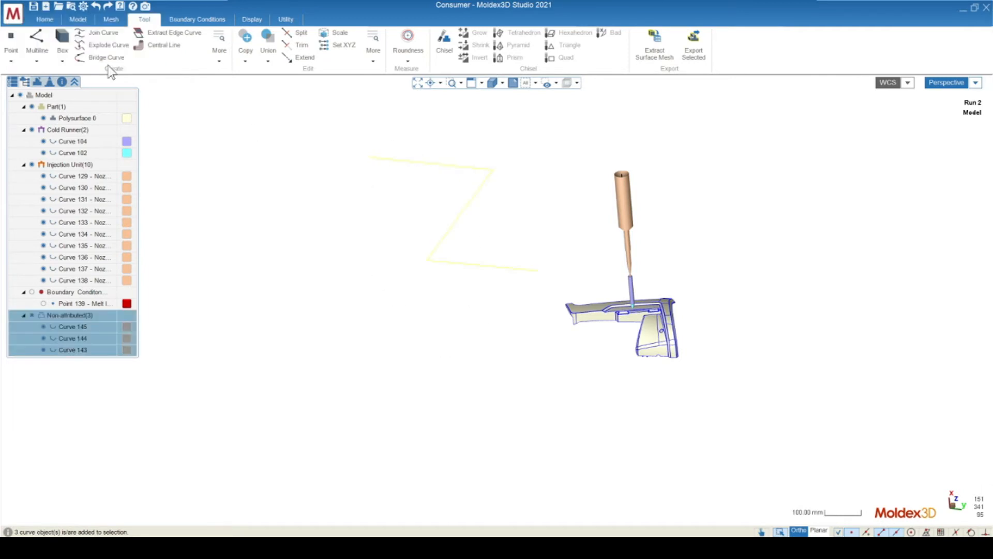
pyautogui.click(101, 33)
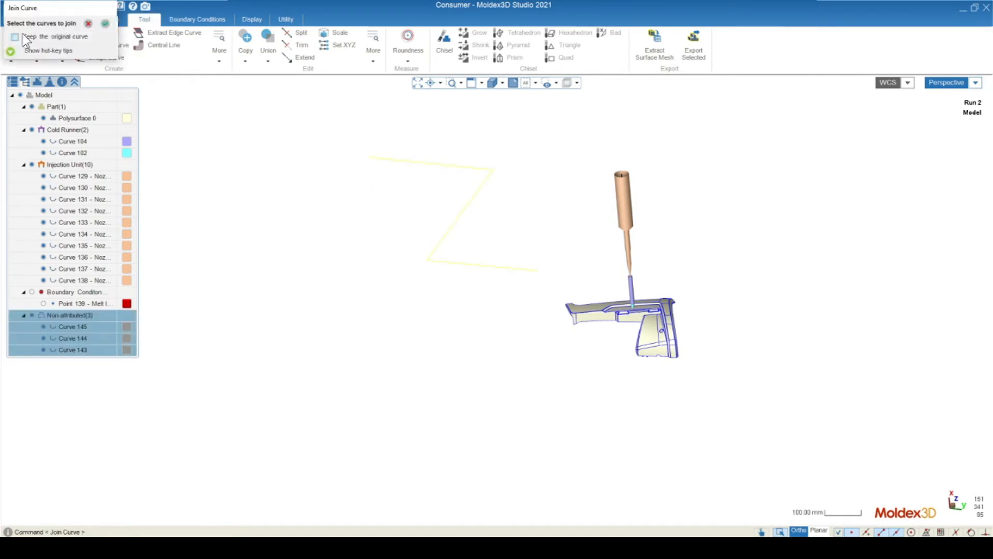
pyautogui.click(105, 24)
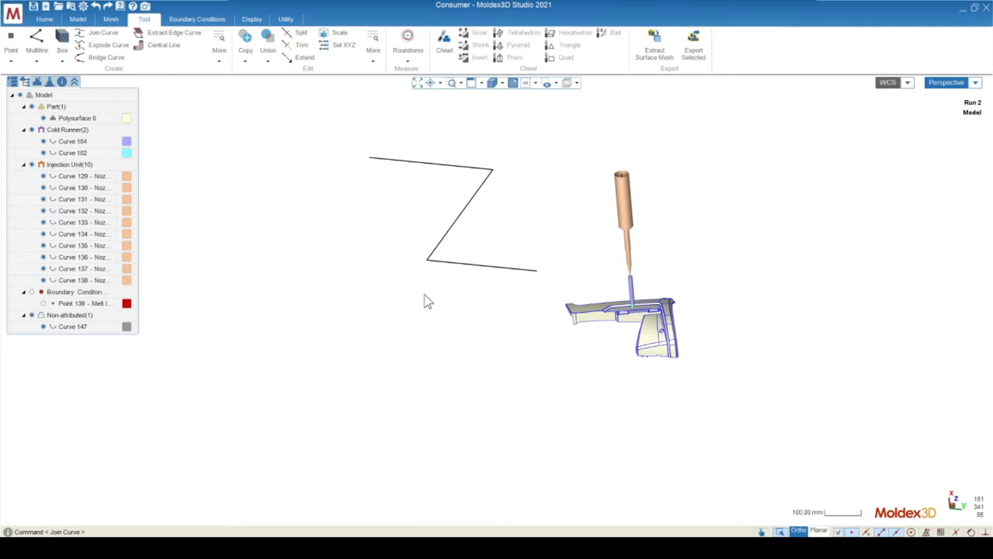
# Explode the joined Z-shaped curve into separate segments.
pyautogui.click(470, 269)
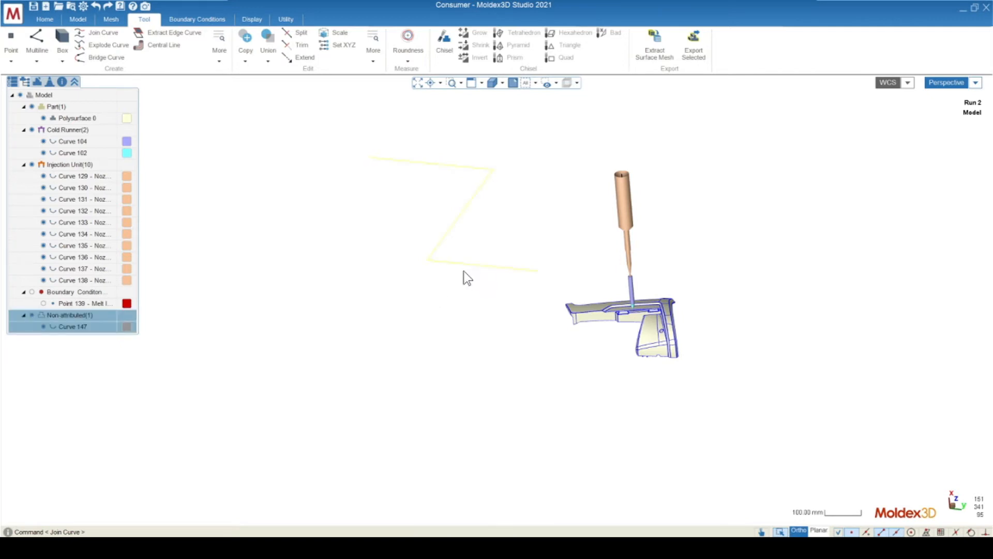
pyautogui.click(104, 47)
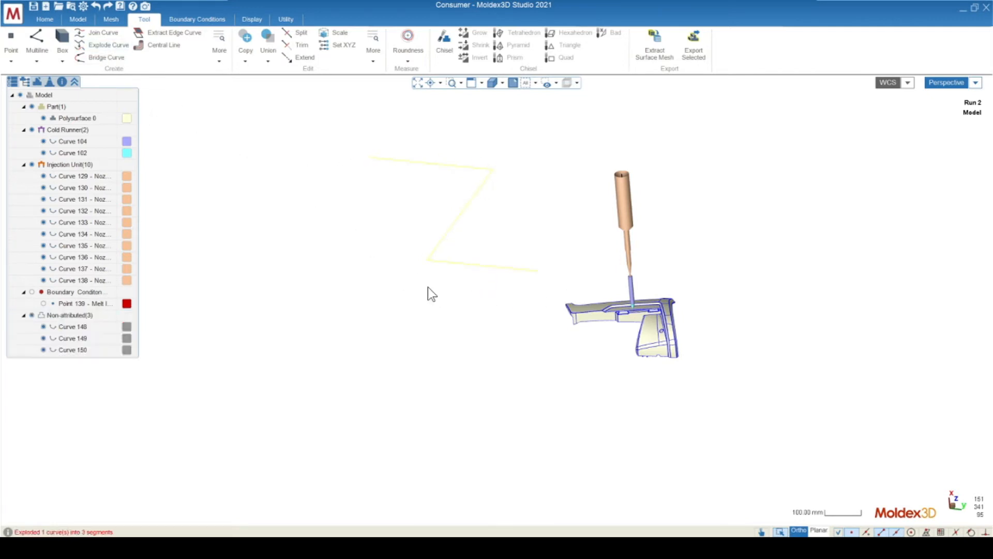
pyautogui.click(470, 265)
# Delete the diagonal middle segment of the Z shape.
pyautogui.click(462, 213)
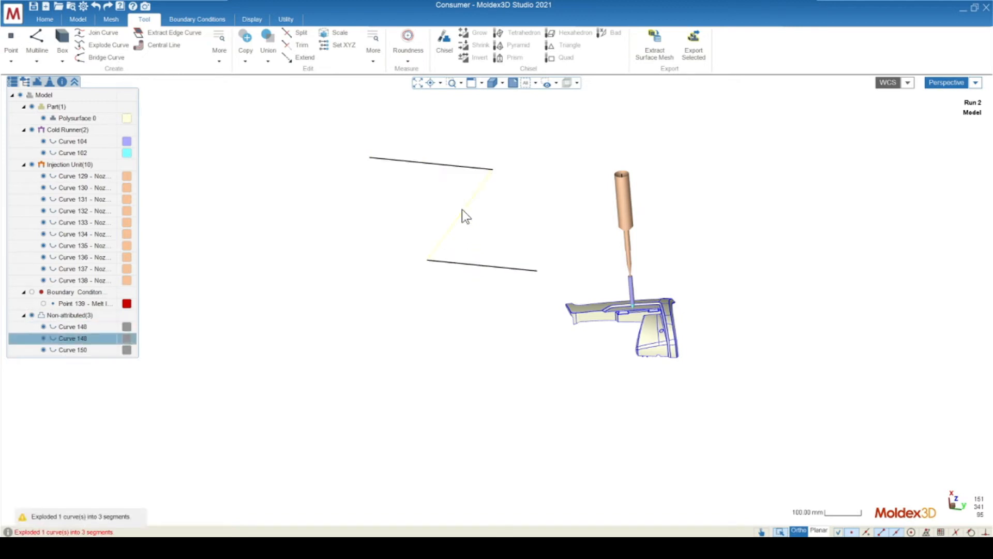
pyautogui.click(449, 164)
pyautogui.press('Delete')
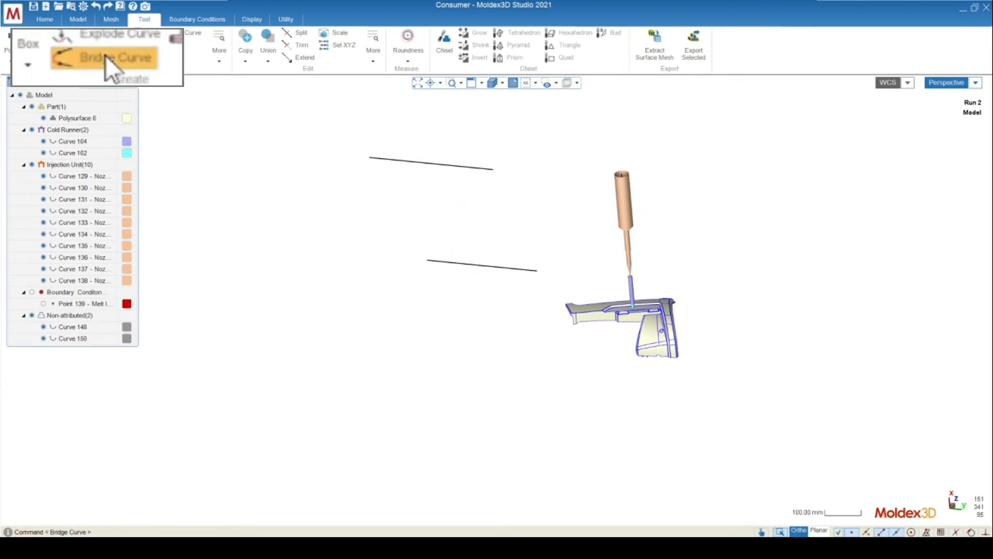
# Bridge the two remaining line segments with a curve between their ends farthest from the part.
pyautogui.click(101, 57)
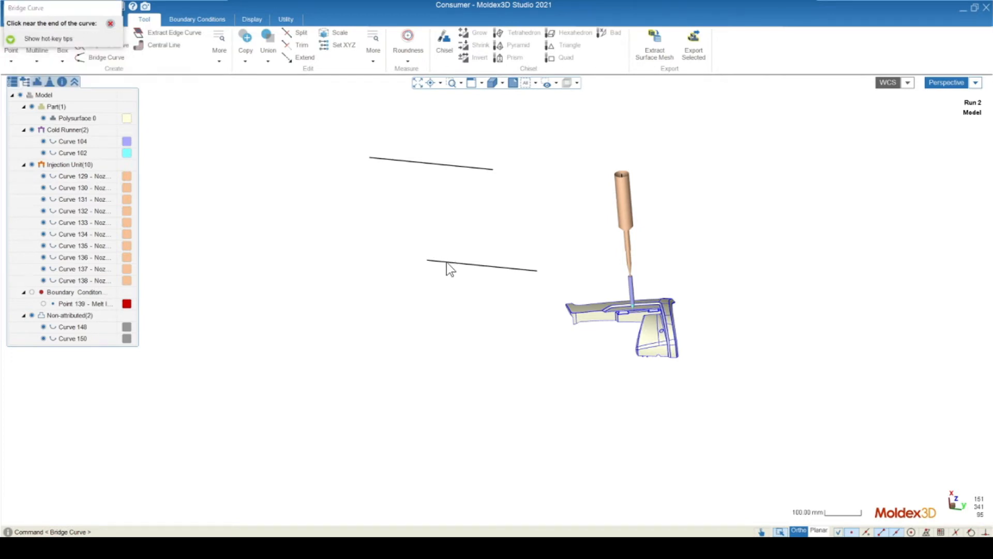
pyautogui.click(446, 262)
pyautogui.click(376, 159)
pyautogui.moveTo(446, 245)
pyautogui.mouseDown(button='middle')
pyautogui.moveTo(377, 191)
pyautogui.moveTo(257, 201)
pyautogui.moveTo(330, 295)
pyautogui.moveTo(227, 285)
pyautogui.moveTo(244, 207)
pyautogui.moveTo(368, 204)
pyautogui.moveTo(362, 261)
pyautogui.moveTo(347, 250)
pyautogui.mouseUp(button='middle')
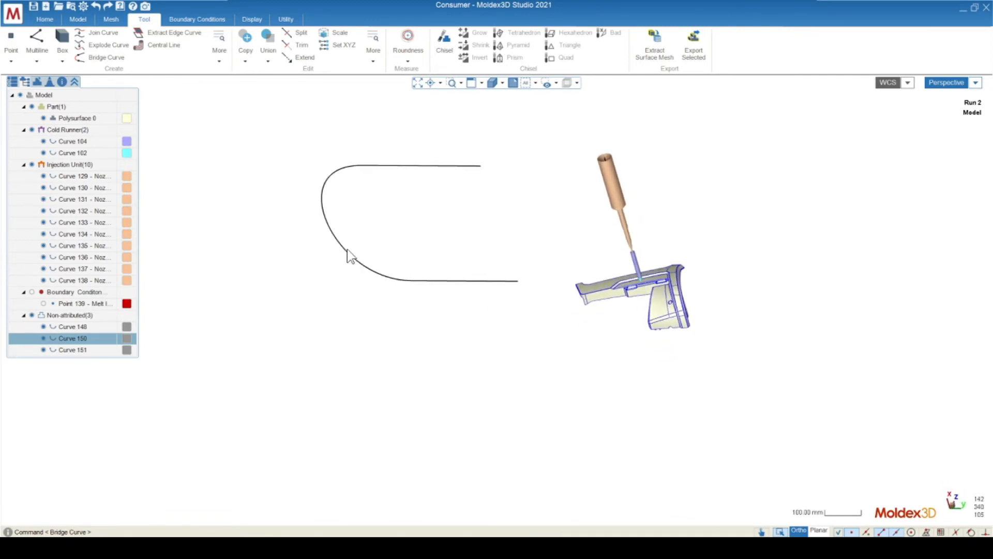
pyautogui.click(347, 249)
# Delete both line segments together with the bridge curve between them.
pyautogui.moveTo(451, 306)
pyautogui.mouseDown(button='middle')
pyautogui.moveTo(413, 275)
pyautogui.moveTo(462, 319)
pyautogui.mouseUp(button='middle')
pyautogui.click(410, 327)
pyautogui.moveTo(421, 326); pyautogui.dragTo(259, 165)
pyautogui.press('Delete')
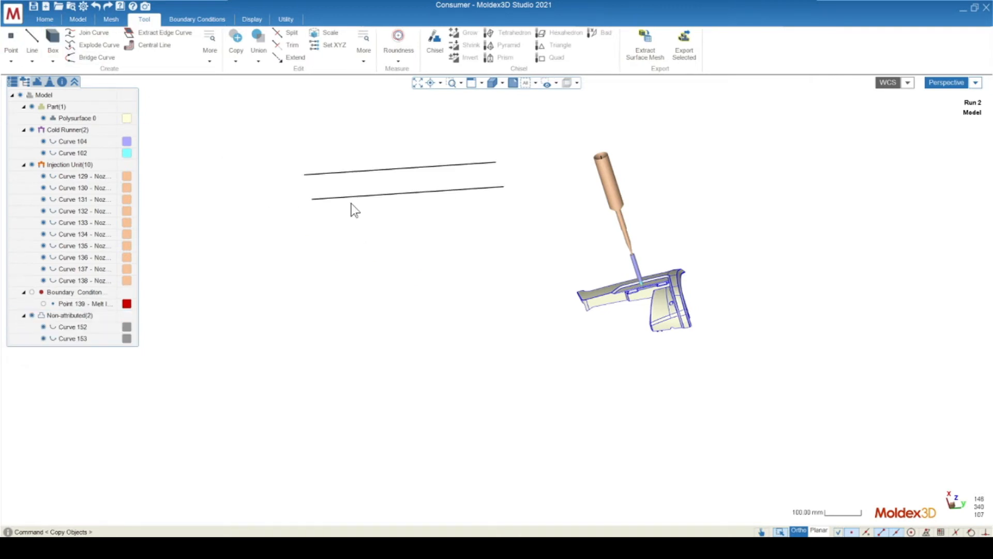
# Bridge the two long parallel lines with a rounded curve at their ends farthest from the part.
pyautogui.moveTo(352, 209); pyautogui.dragTo(441, 181, button='middle')
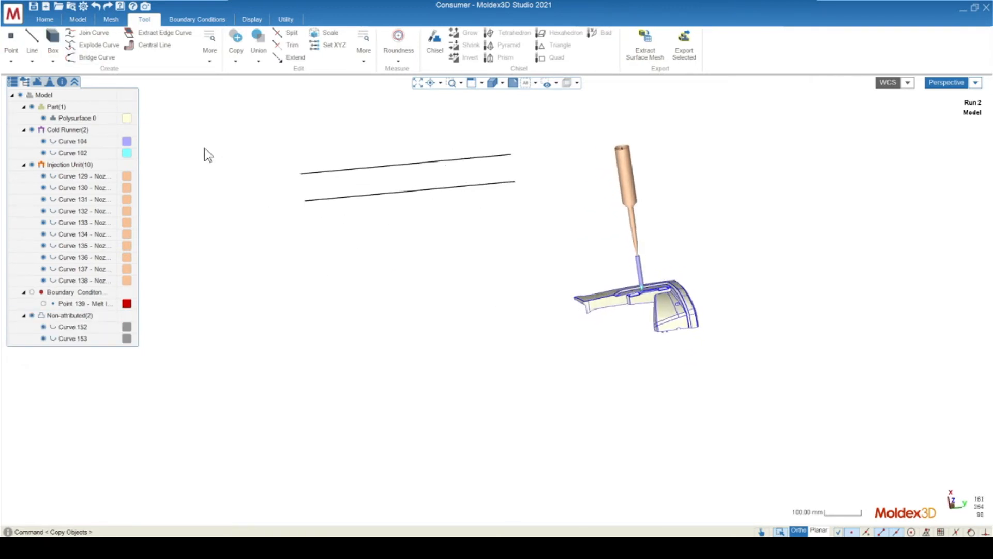
pyautogui.click(96, 58)
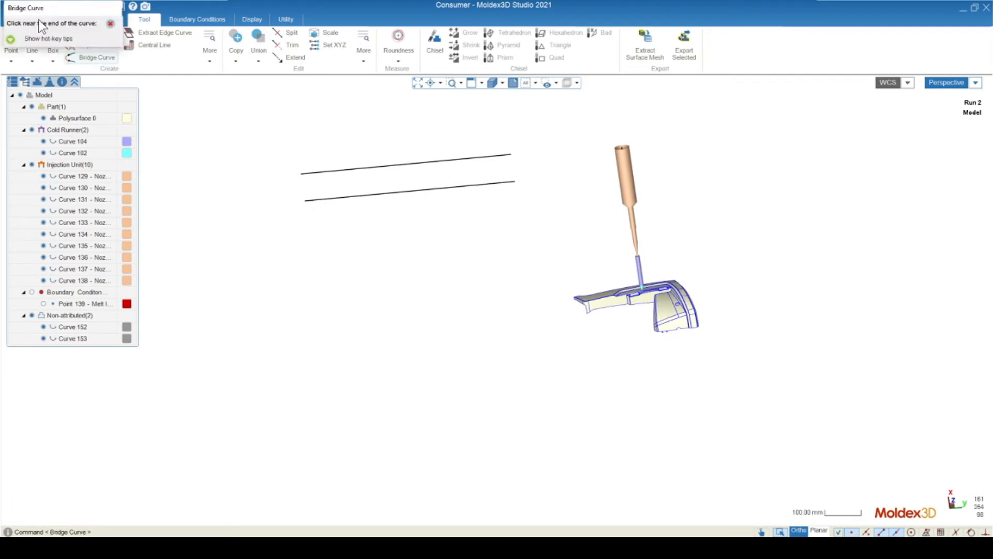
pyautogui.click(311, 199)
pyautogui.click(304, 175)
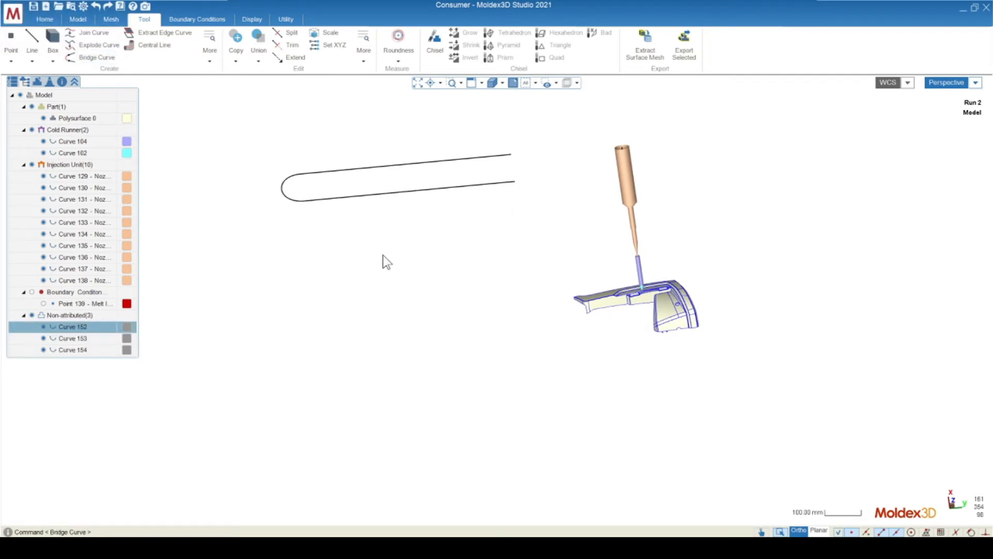
pyautogui.moveTo(362, 241)
pyautogui.mouseDown(button='middle')
pyautogui.moveTo(324, 240)
pyautogui.moveTo(420, 417)
pyautogui.moveTo(421, 441)
pyautogui.moveTo(402, 253)
pyautogui.moveTo(373, 168)
pyautogui.moveTo(421, 147)
pyautogui.moveTo(324, 181)
pyautogui.mouseUp(button='middle')
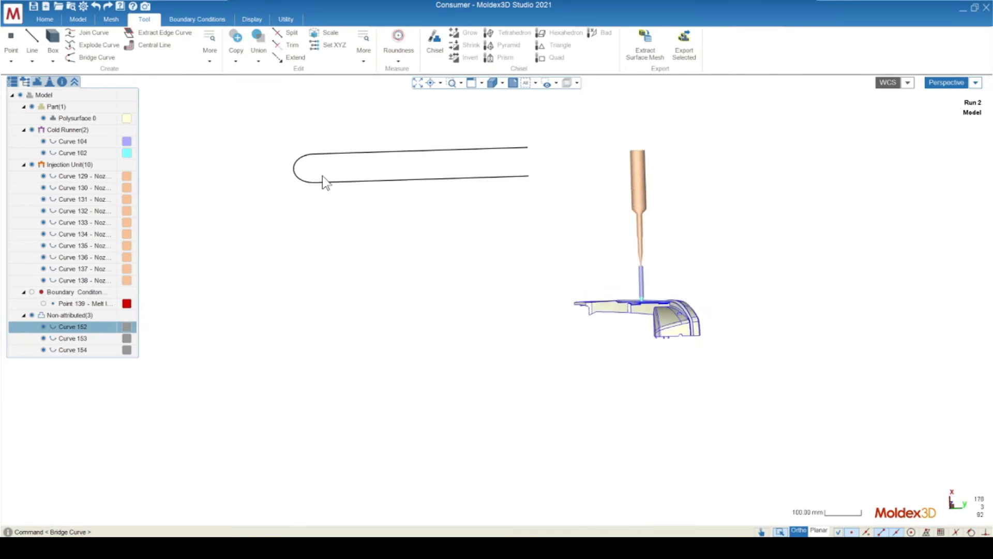
pyautogui.scroll(3, 311, 157)
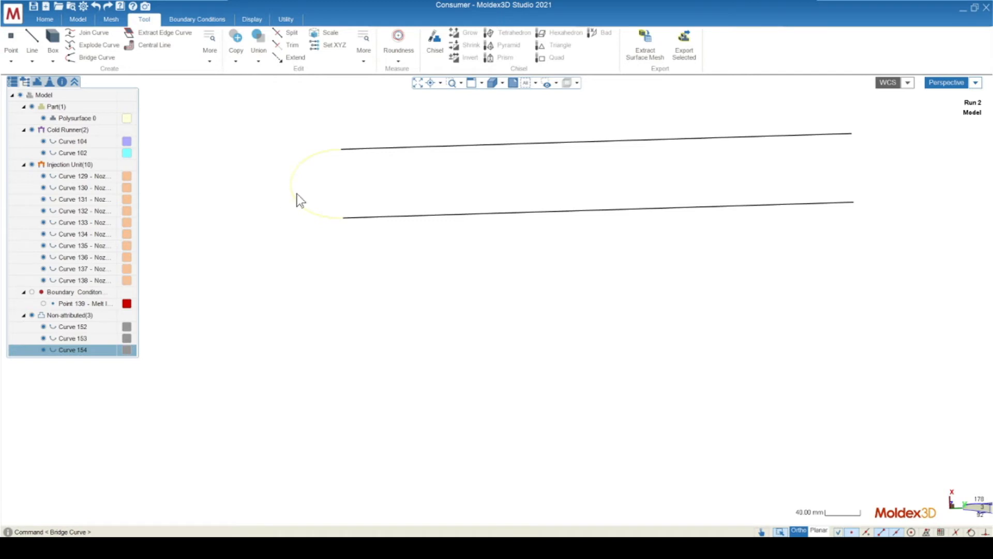
pyautogui.scroll(-3, 336, 280)
pyautogui.moveTo(390, 285); pyautogui.dragTo(289, 233)
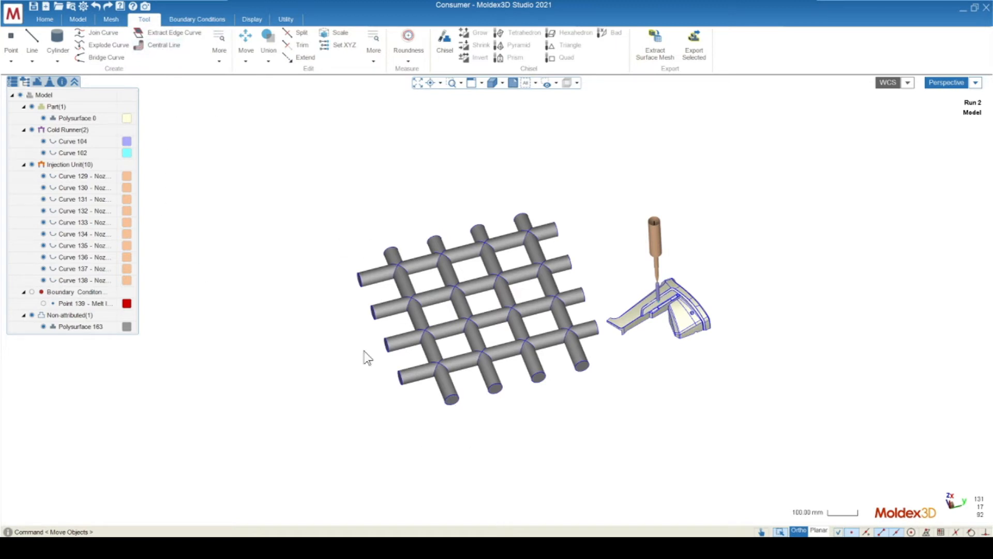
# Extract the centerlines of the crossed tubular grid geometry beside the part.
pyautogui.click(445, 385)
pyautogui.click(505, 434)
pyautogui.click(154, 46)
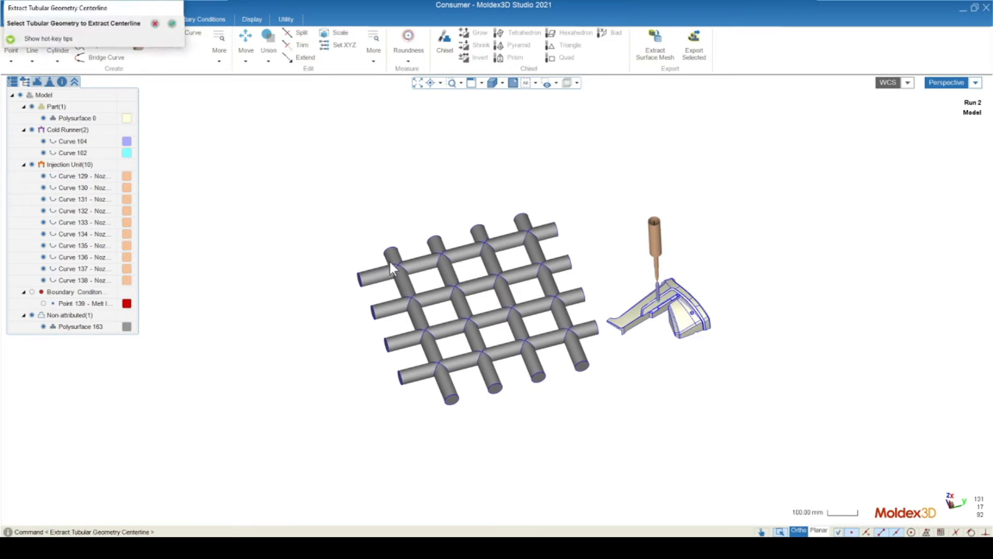
pyautogui.click(409, 310)
pyautogui.press('Return')
pyautogui.moveTo(493, 420)
pyautogui.mouseDown(button='middle')
pyautogui.moveTo(484, 349)
pyautogui.moveTo(377, 361)
pyautogui.moveTo(373, 396)
pyautogui.moveTo(418, 428)
pyautogui.moveTo(424, 420)
pyautogui.mouseUp(button='middle')
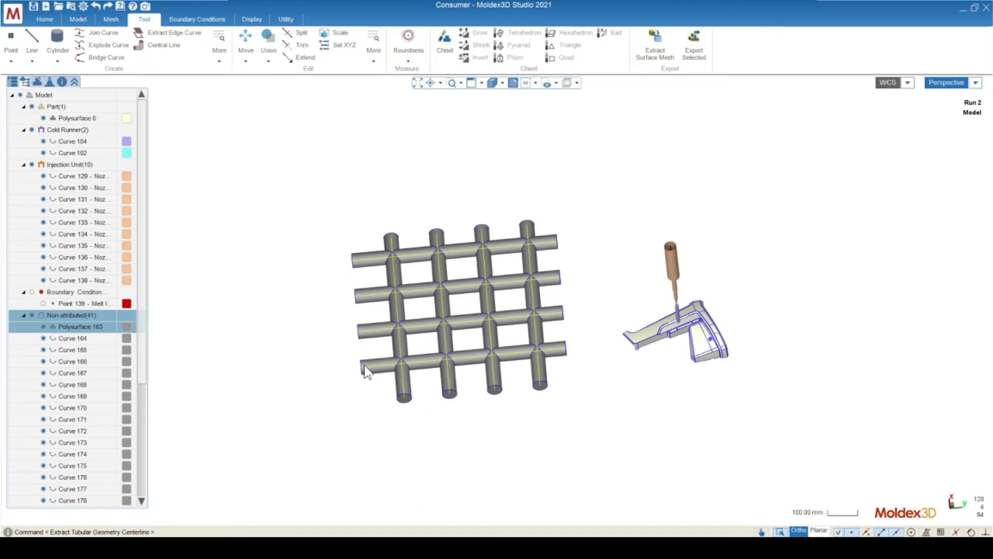
pyautogui.moveTo(385, 376); pyautogui.dragTo(337, 262, button='middle')
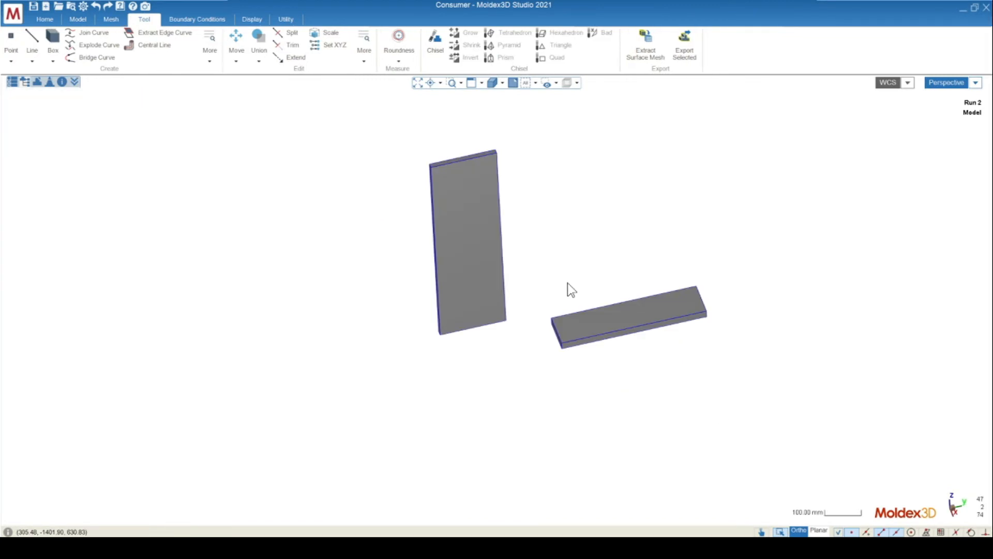
# Start Orient 3 Point on the upright plate and set its reference points at the lower corner nearest the flat plate and both upper corners.
pyautogui.click(236, 61)
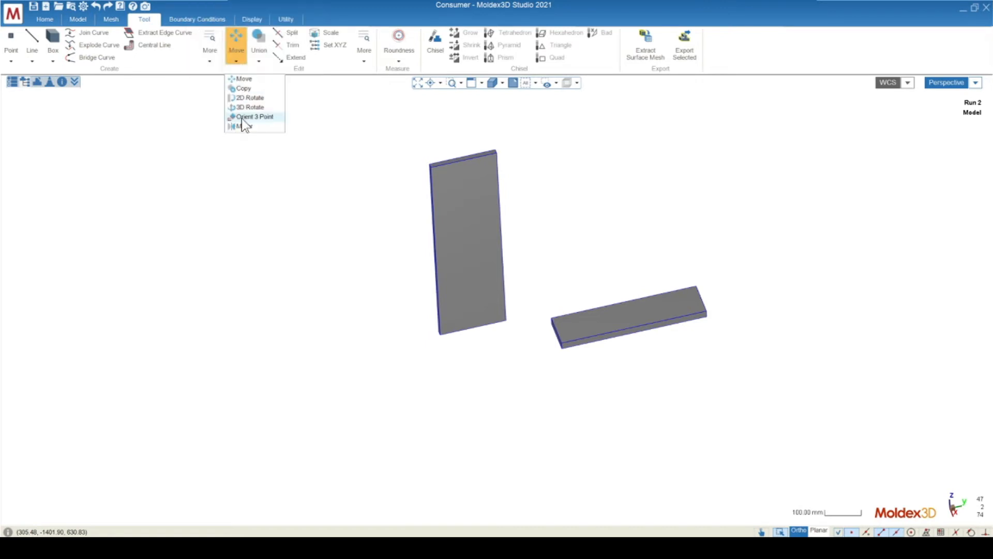
pyautogui.click(241, 118)
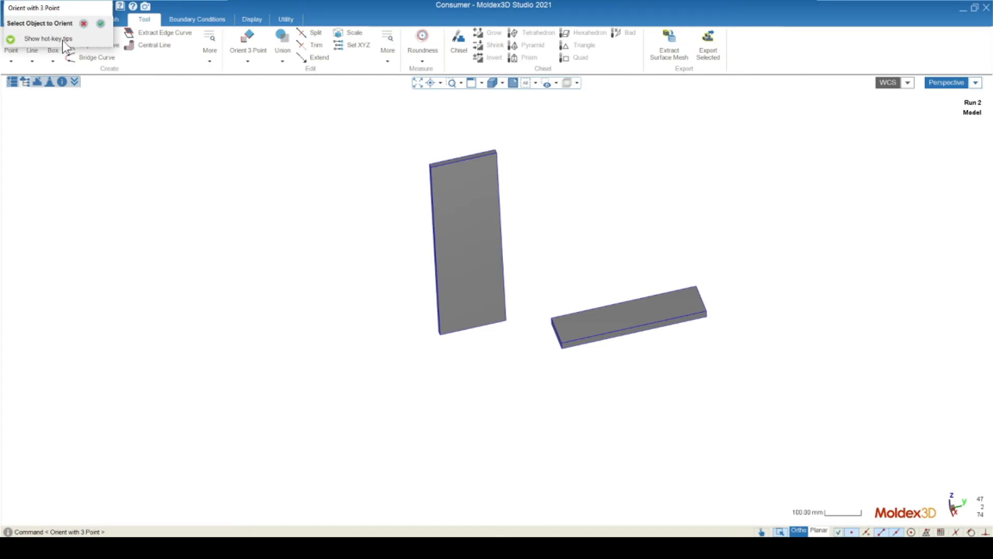
pyautogui.click(459, 254)
pyautogui.rightClick(477, 301)
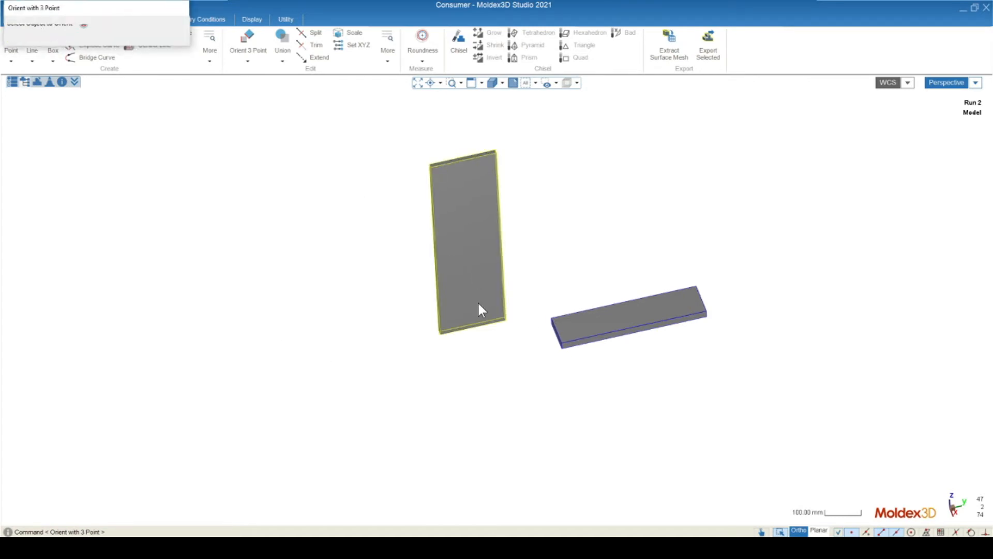
pyautogui.scroll(1, 551, 321)
pyautogui.scroll(2, 511, 328)
pyautogui.click(498, 325)
pyautogui.scroll(-2, 606, 430)
pyautogui.scroll(1, 500, 166)
pyautogui.click(512, 166)
pyautogui.click(420, 190)
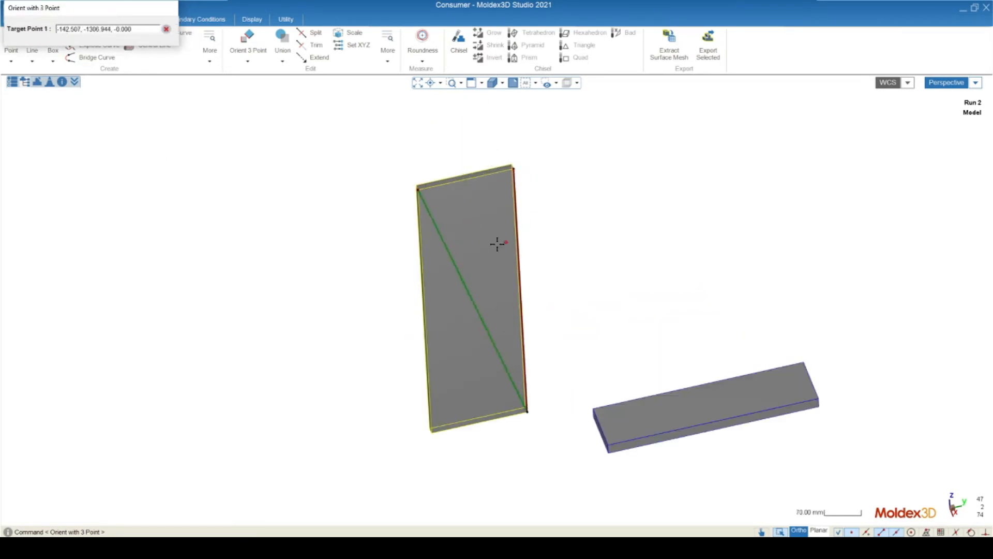
# Set the three target points on corners of the flat plate's upper face, following its rear long edge and far short edge.
pyautogui.scroll(-1, 499, 241)
pyautogui.scroll(3, 564, 407)
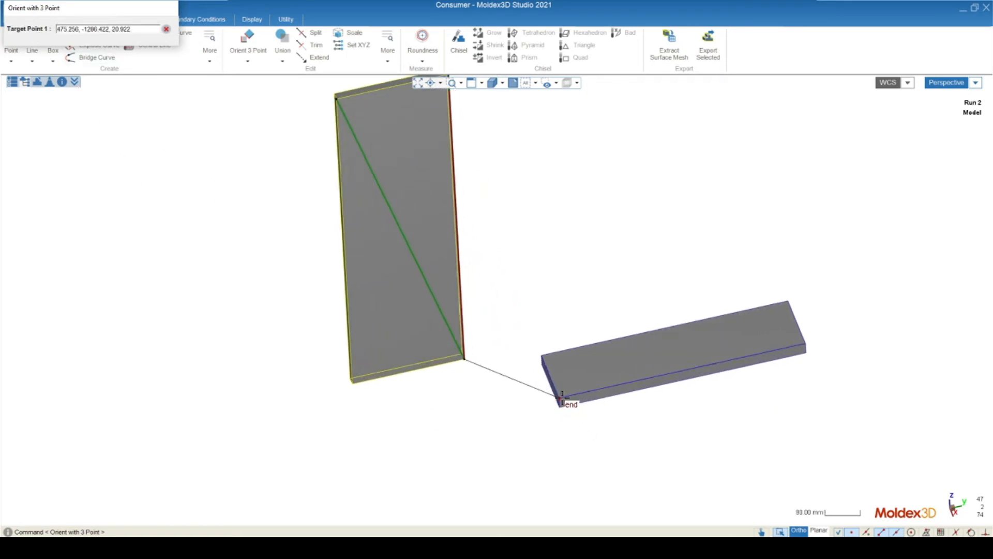
pyautogui.click(536, 342)
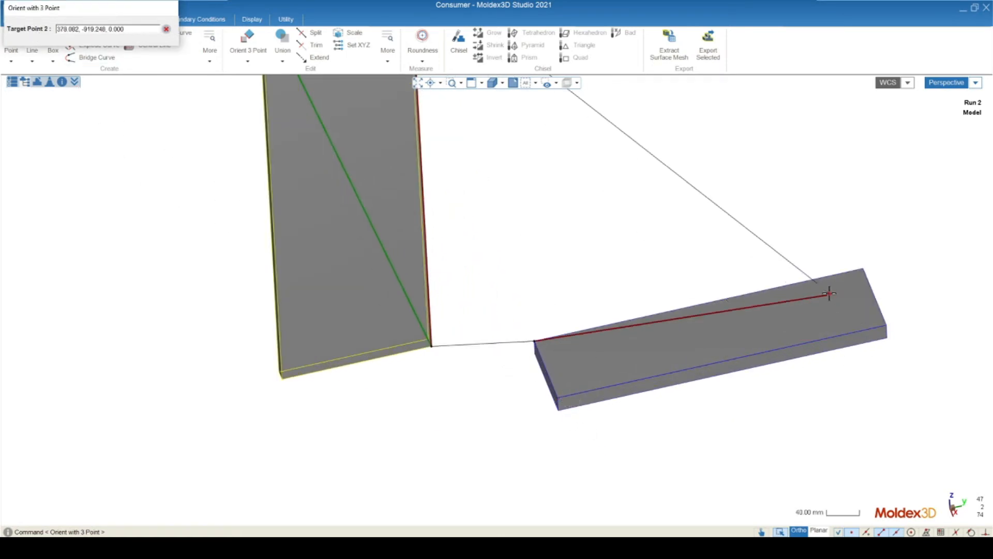
pyautogui.scroll(-3, 569, 282)
pyautogui.moveTo(635, 386); pyautogui.dragTo(842, 359, button='middle')
pyautogui.press('Escape')
pyautogui.click(567, 353)
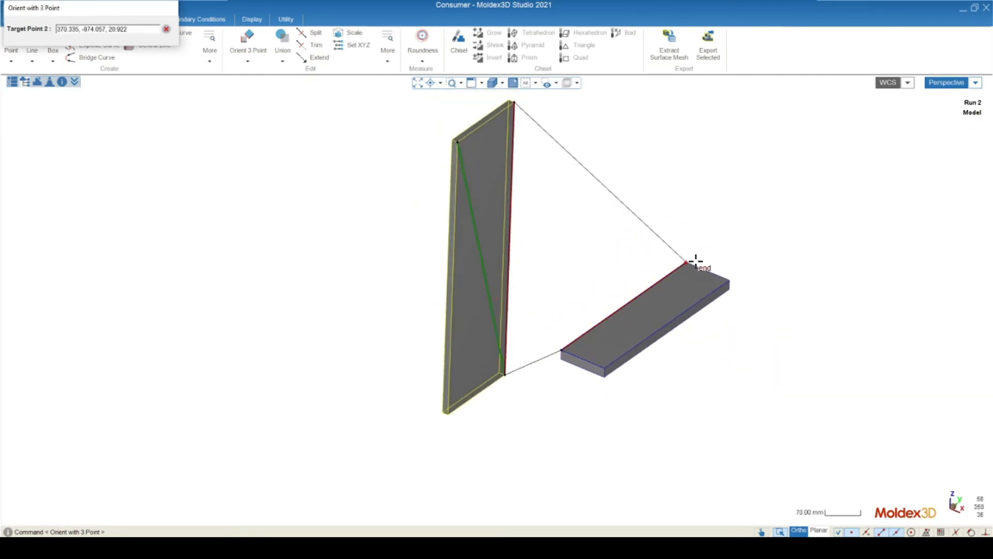
pyautogui.click(687, 263)
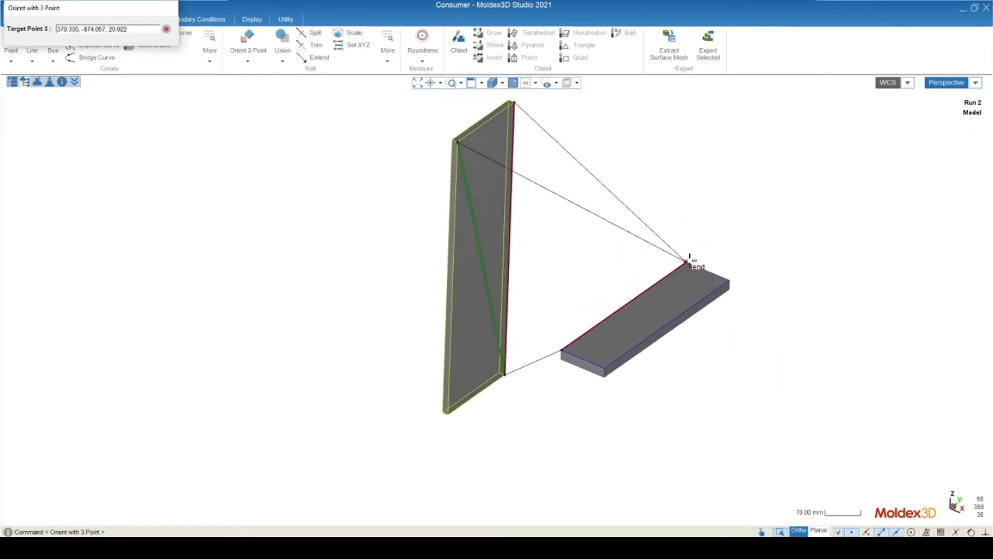
pyautogui.click(749, 281)
pyautogui.moveTo(717, 375); pyautogui.dragTo(619, 369, button='middle')
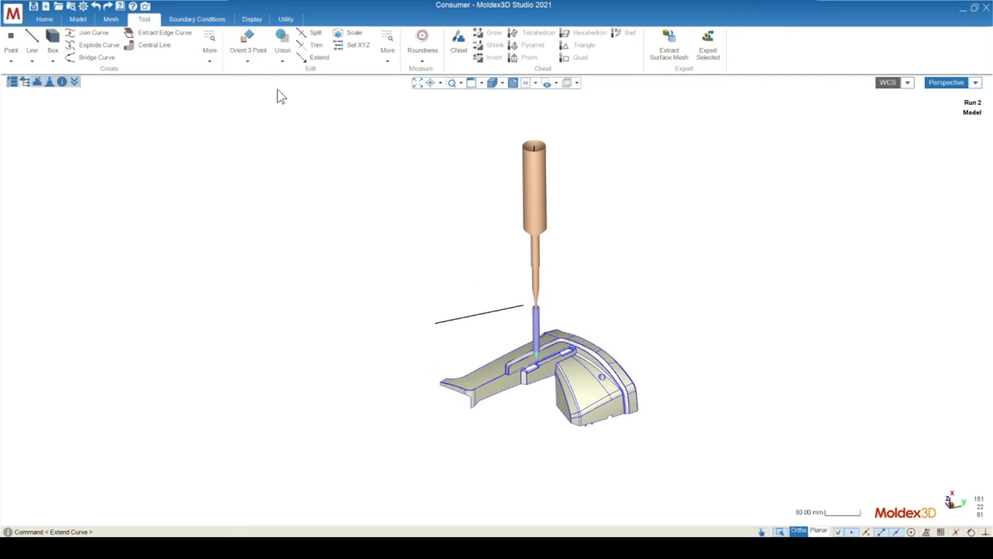
# Extend the free line beside the part from its end nearest the nozzle, using the cold runner as the boundary.
pyautogui.click(316, 58)
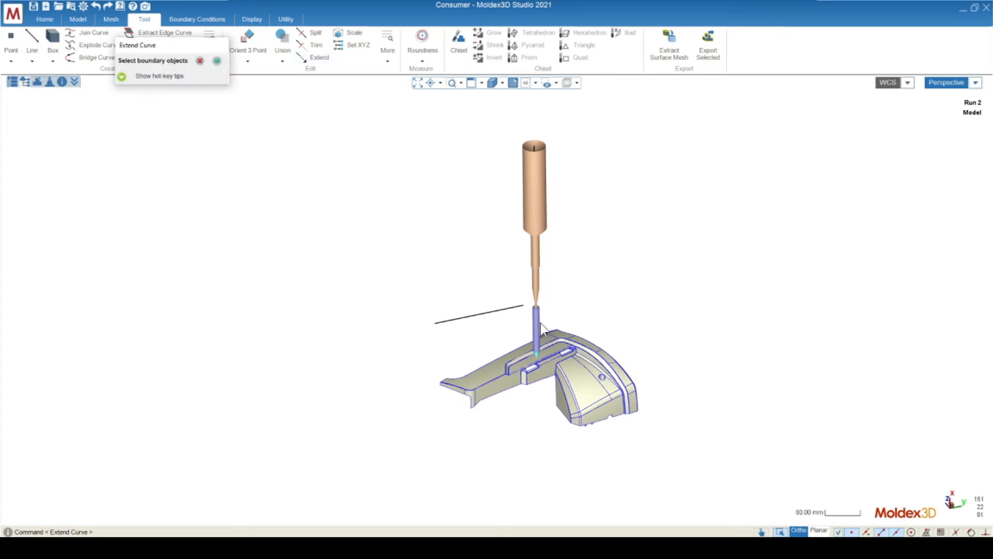
pyautogui.click(554, 331)
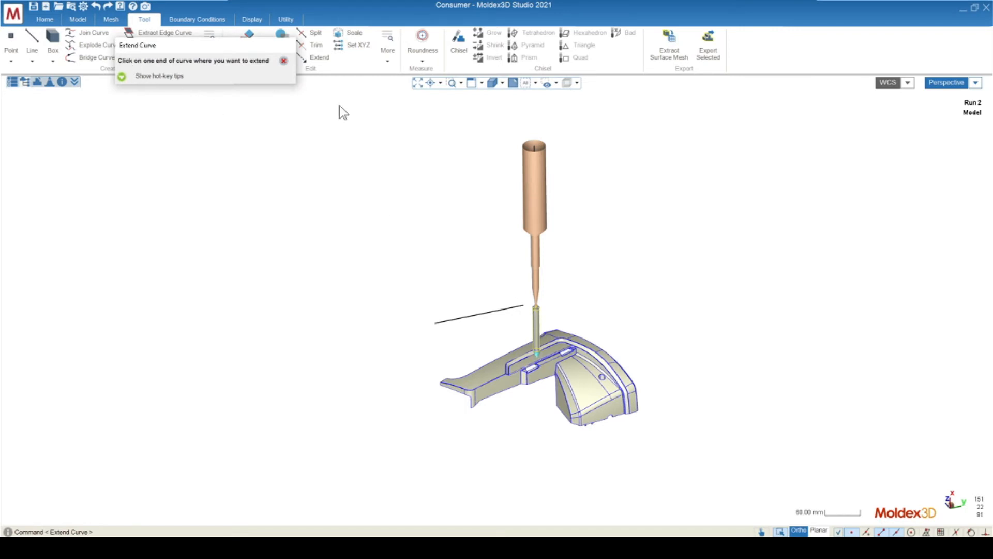
pyautogui.click(524, 305)
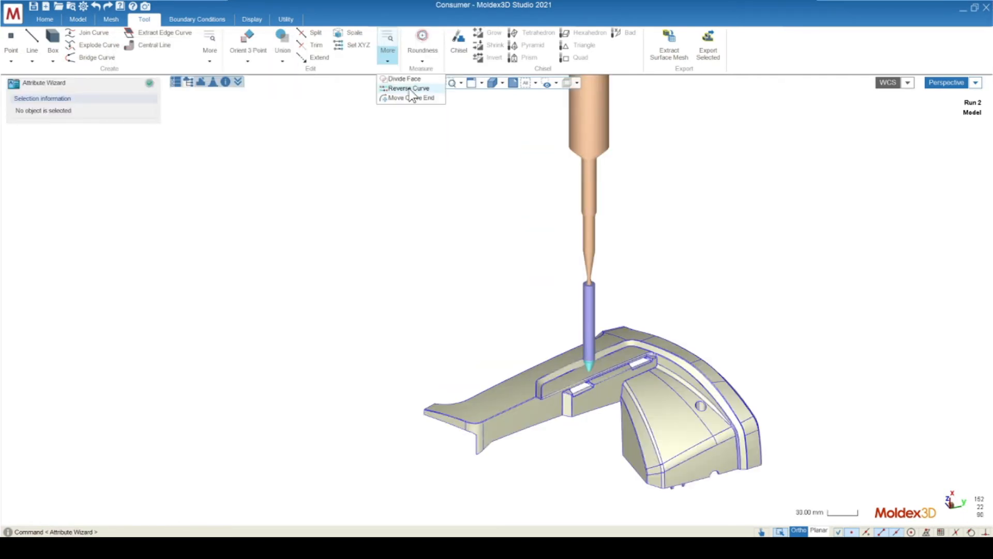
# Display the curve direction of the cold runner and flip it with Reverse Curve.
pyautogui.click(410, 89)
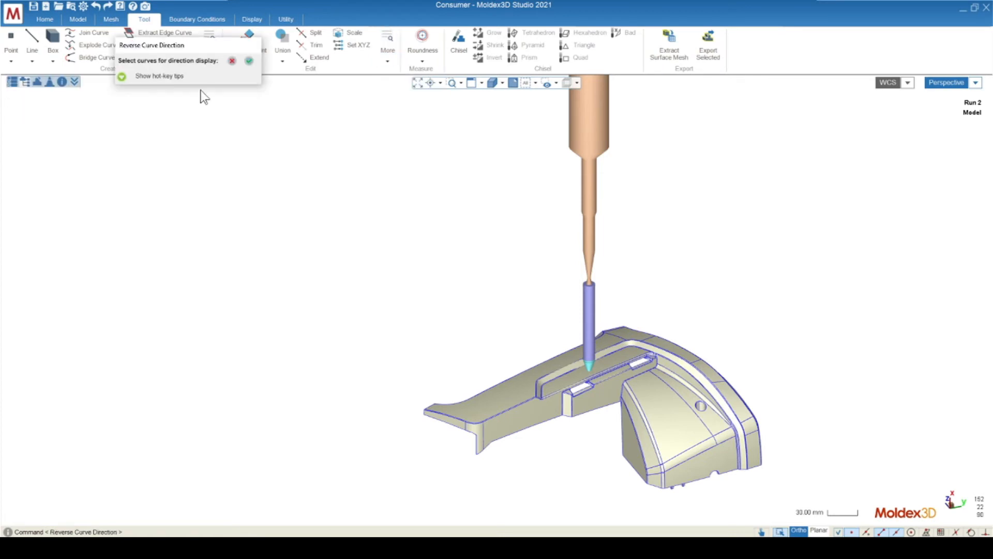
pyautogui.moveTo(649, 328)
pyautogui.mouseDown(button='middle')
pyautogui.moveTo(634, 300)
pyautogui.moveTo(579, 288)
pyautogui.mouseUp(button='middle')
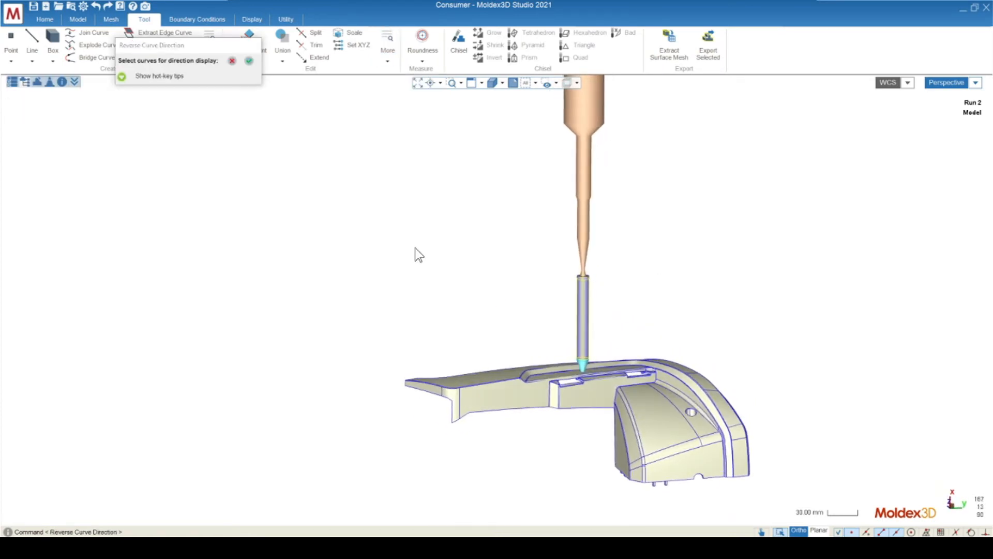
pyautogui.click(249, 60)
pyautogui.click(604, 294)
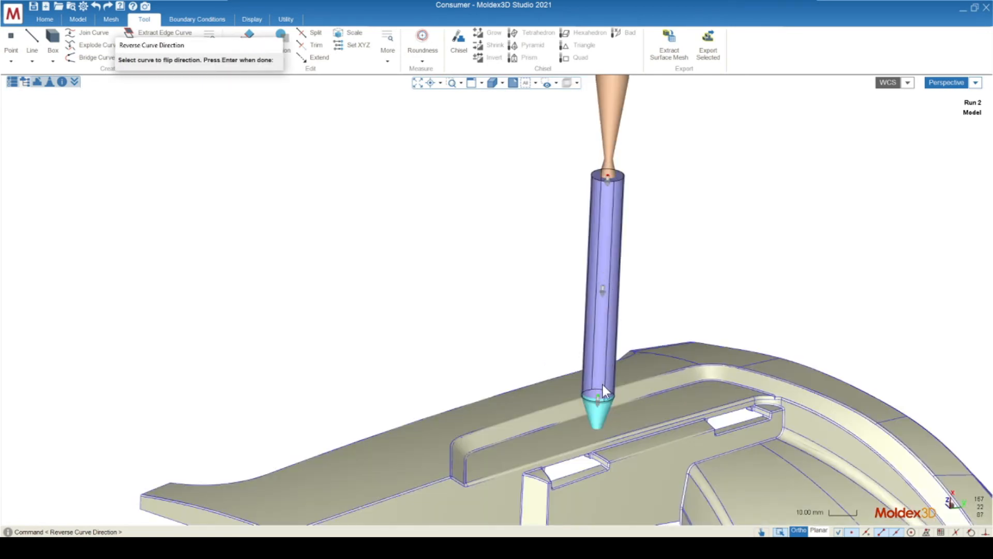
pyautogui.click(601, 288)
pyautogui.click(604, 279)
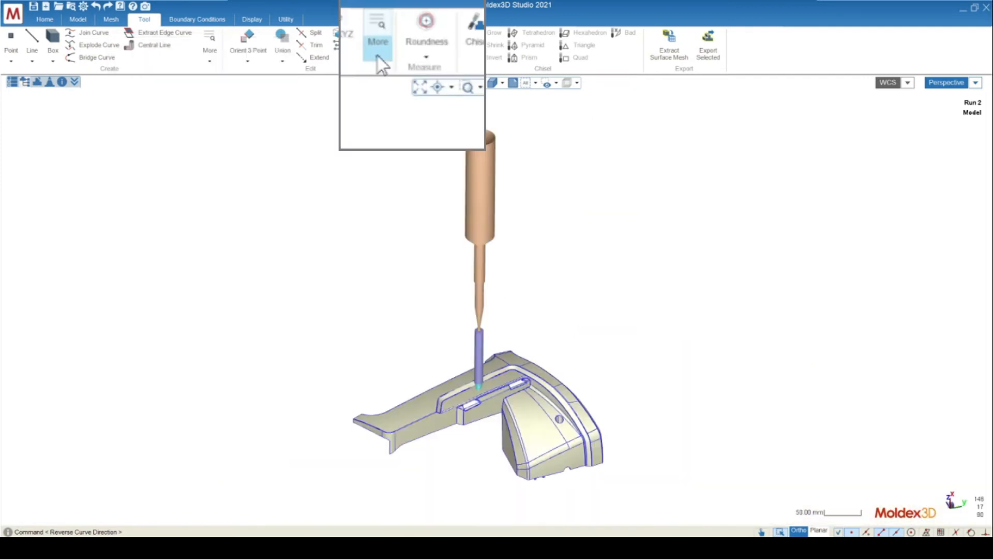
# Draw a straight line beside the nozzle from about (469, -52, 0) to (469, 179, 0).
pyautogui.click(378, 62)
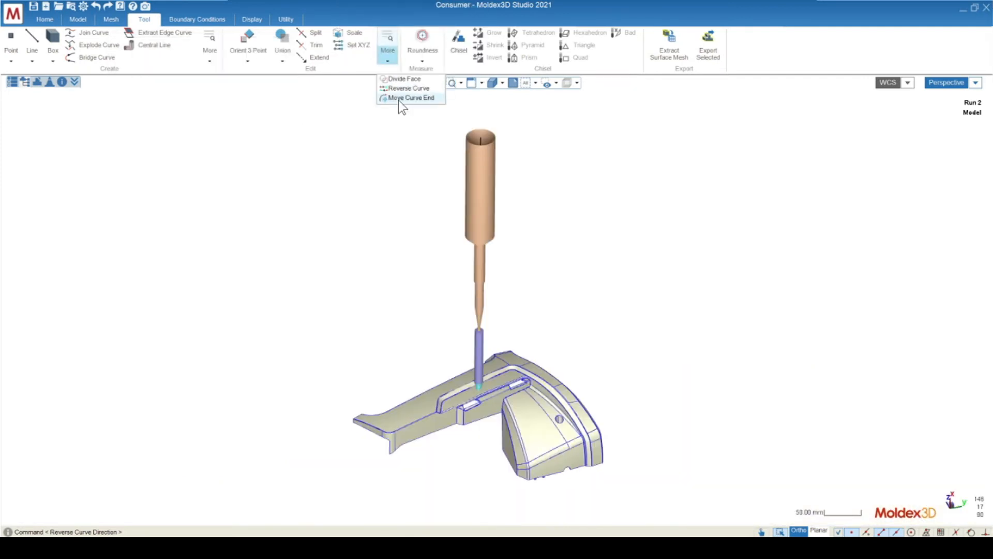
pyautogui.click(199, 140)
pyautogui.click(32, 39)
pyautogui.click(219, 215)
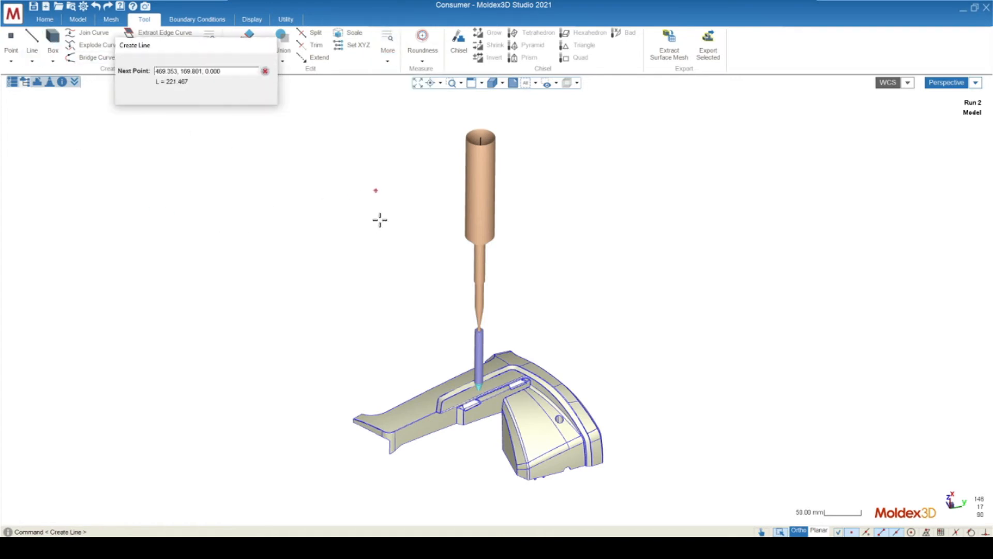
pyautogui.click(384, 214)
pyautogui.moveTo(373, 267); pyautogui.dragTo(375, 283, button='middle')
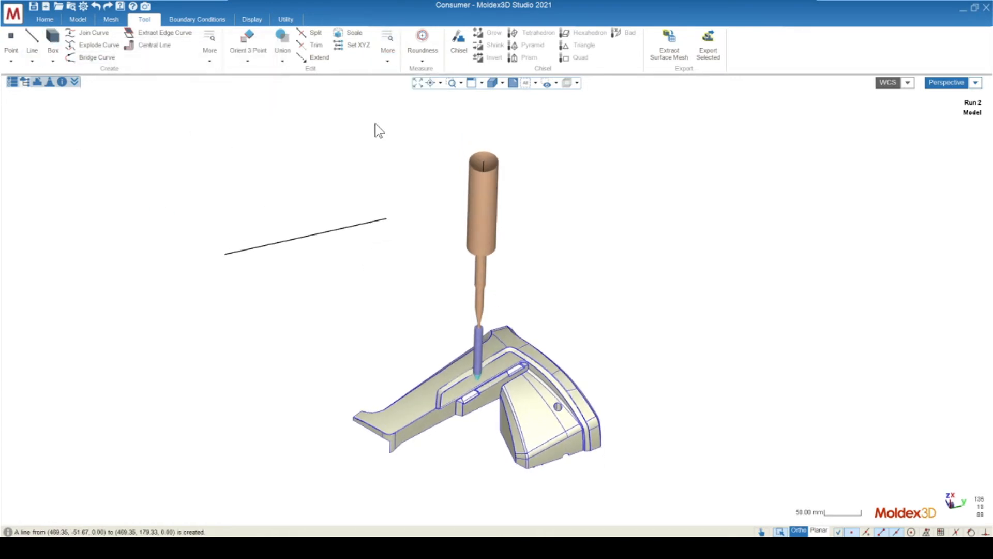
# Move the line's end nearest the nozzle to a new free position with Move Curve End.
pyautogui.click(388, 52)
pyautogui.click(408, 98)
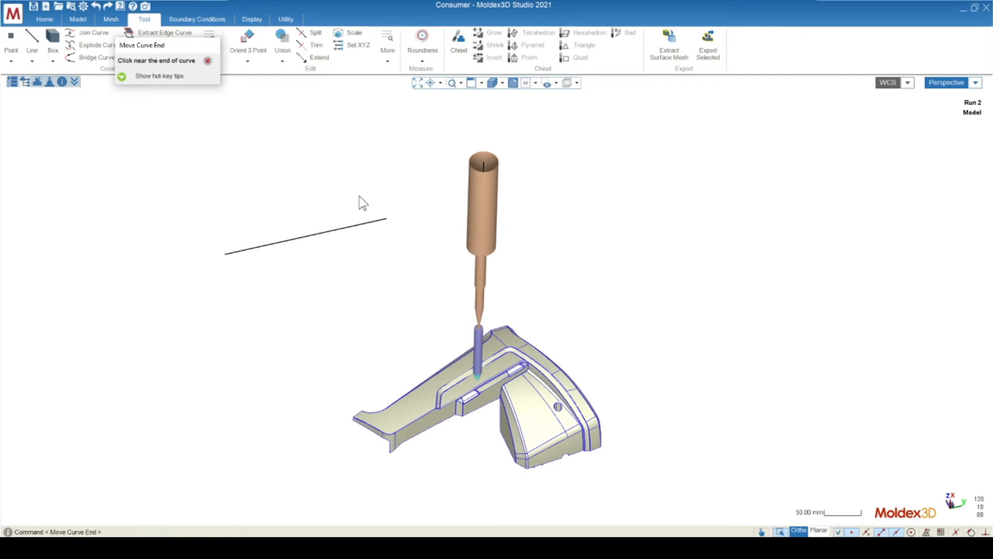
pyautogui.click(384, 220)
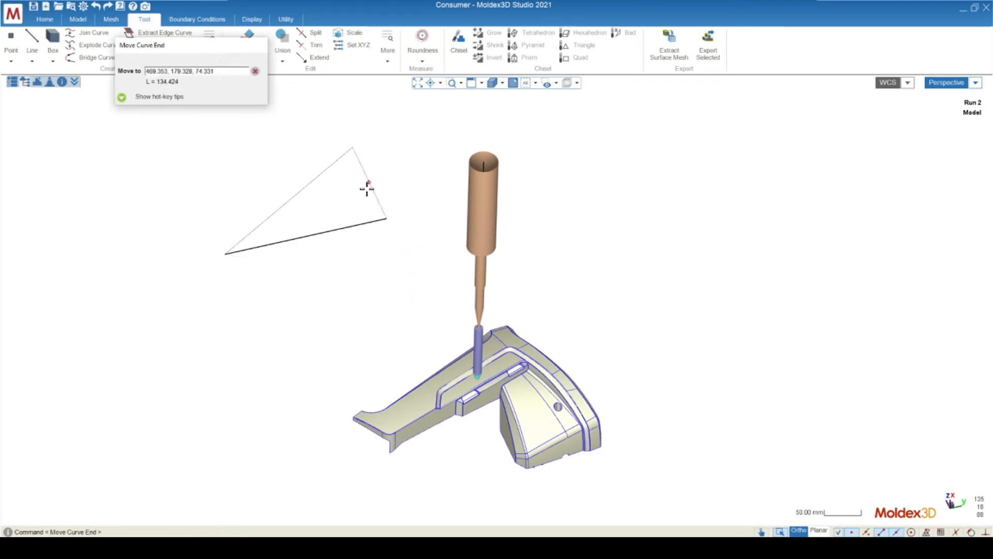
pyautogui.click(398, 261)
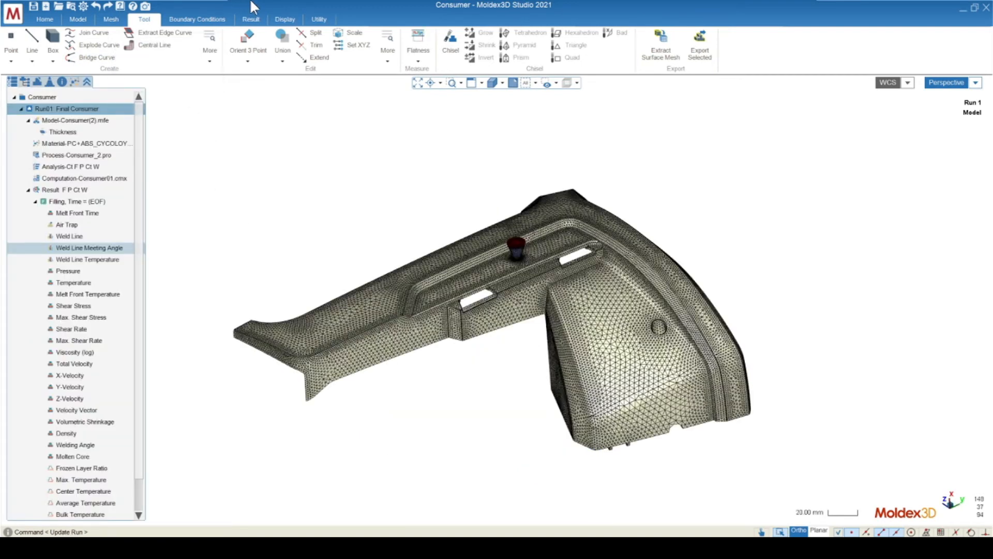
# Display the Melt Front Time filling result of Run01 and check which animation video types are available.
pyautogui.click(253, 19)
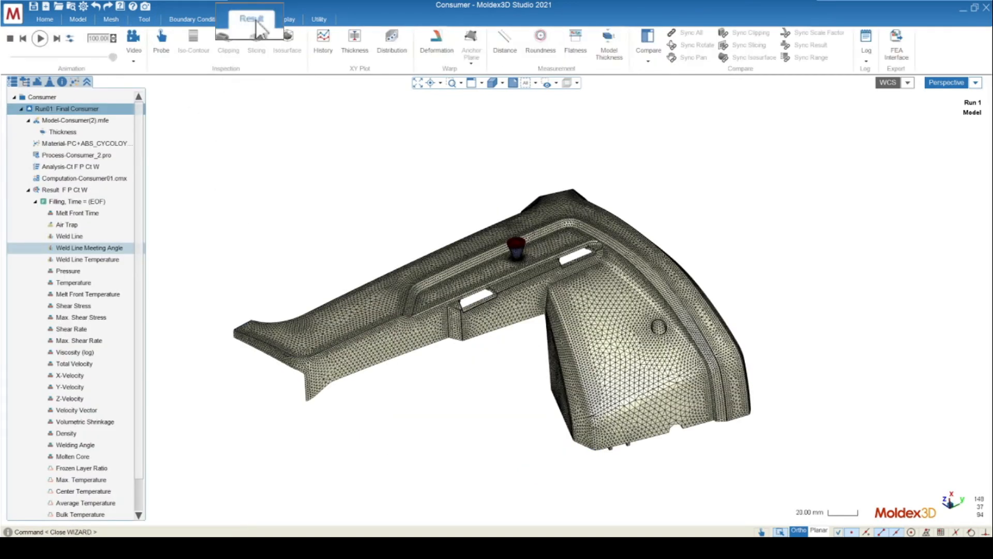
pyautogui.click(66, 215)
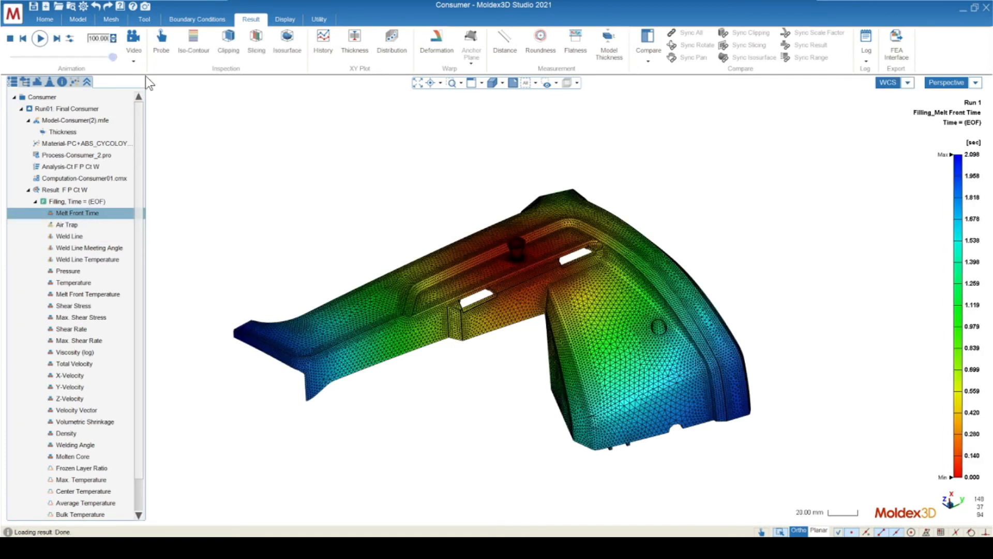
pyautogui.click(133, 61)
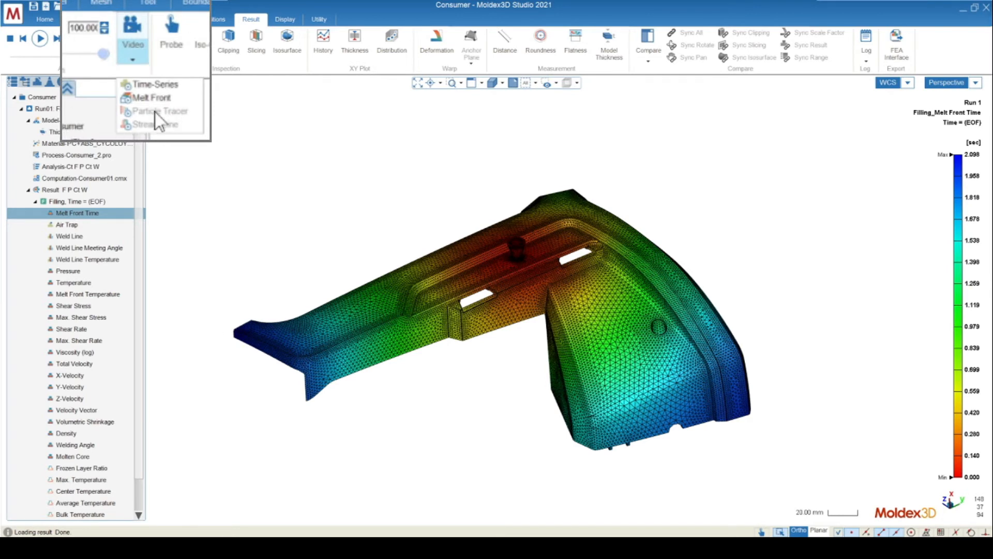
pyautogui.scroll(-3, 88, 282)
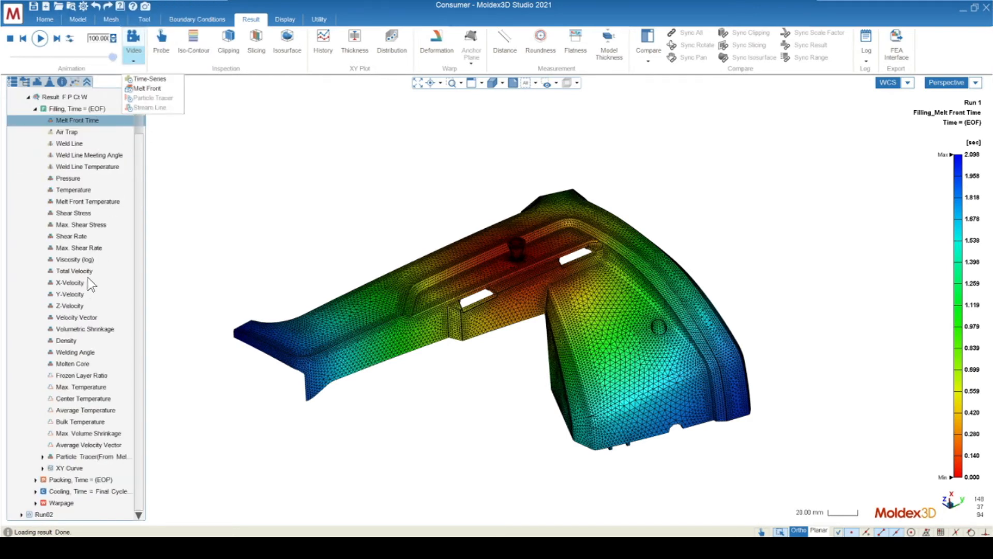
pyautogui.click(180, 262)
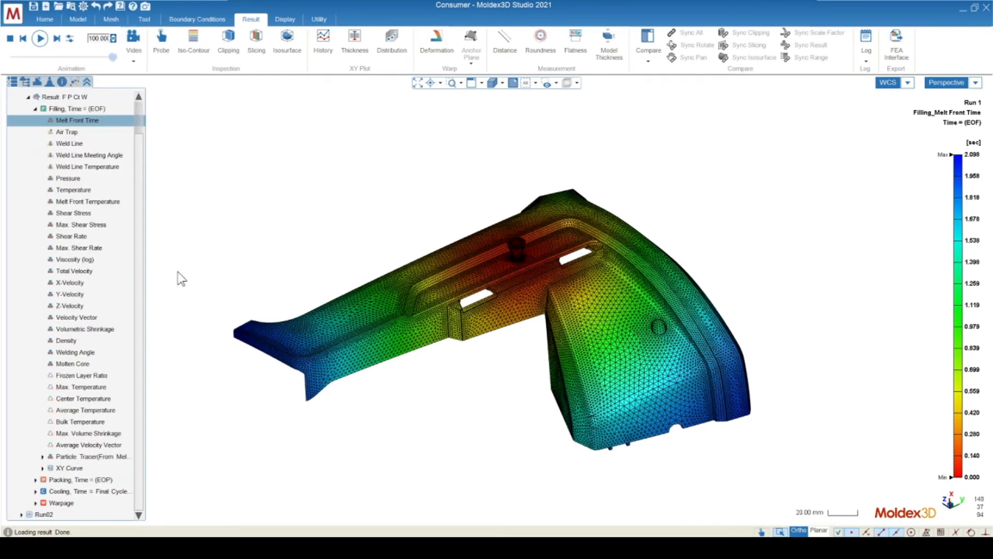
# Display the particle tracer's Flow Length result for filling and start making a Particle Tracer video.
pyautogui.doubleClick(78, 456)
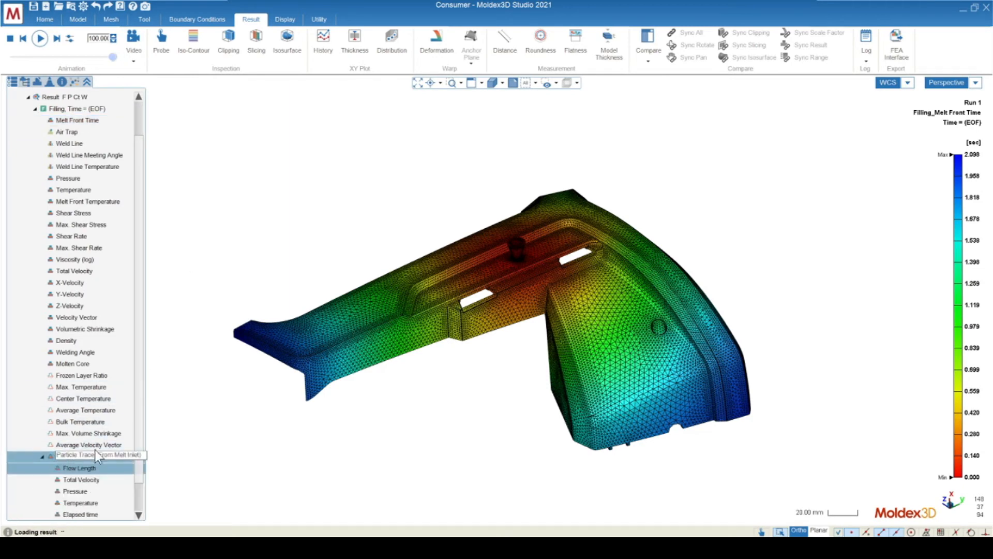
pyautogui.click(131, 55)
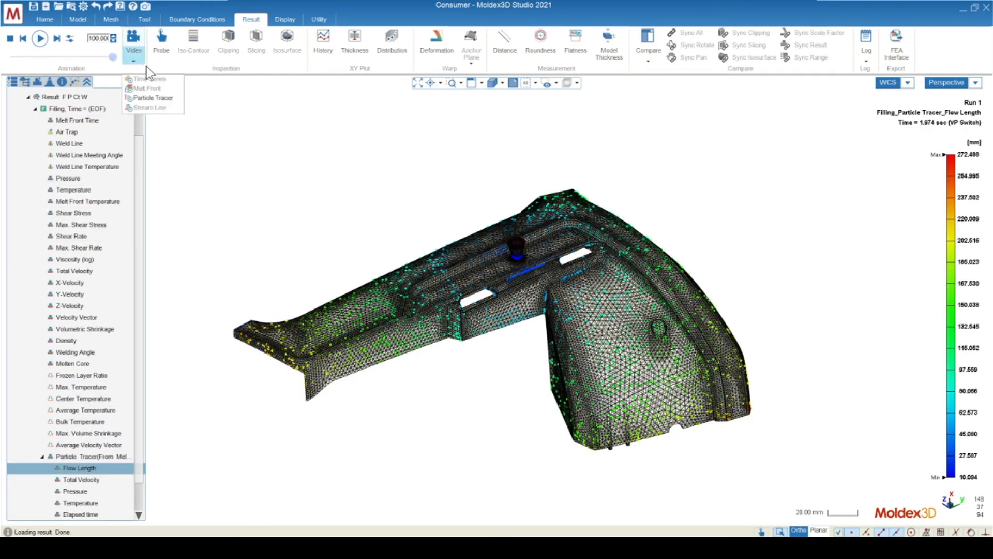
pyautogui.click(149, 97)
pyautogui.moveTo(394, 291); pyautogui.dragTo(507, 336, button='middle')
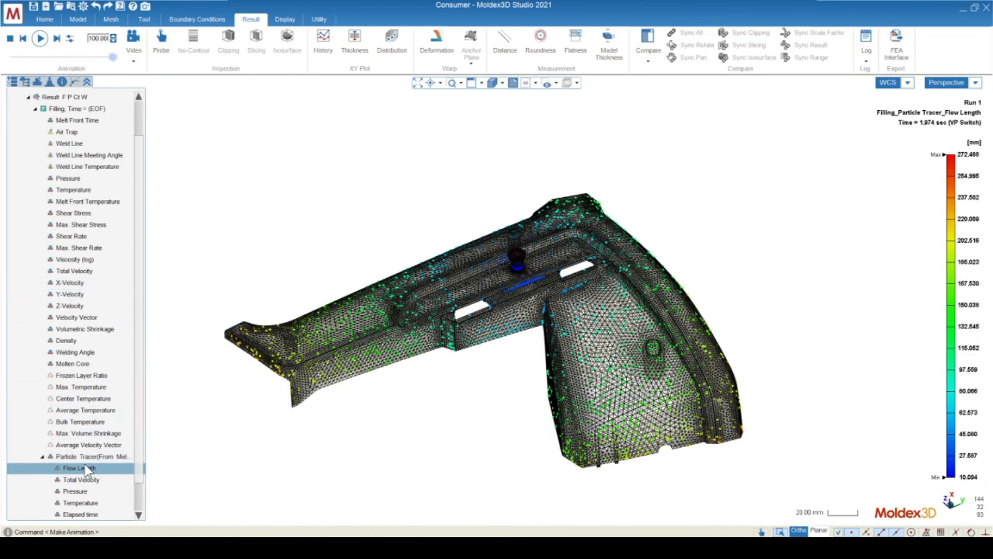
# Examine the particle tracer's Flow Length result on the part from a slightly rotated view.
pyautogui.moveTo(86, 457)
pyautogui.click(167, 466)
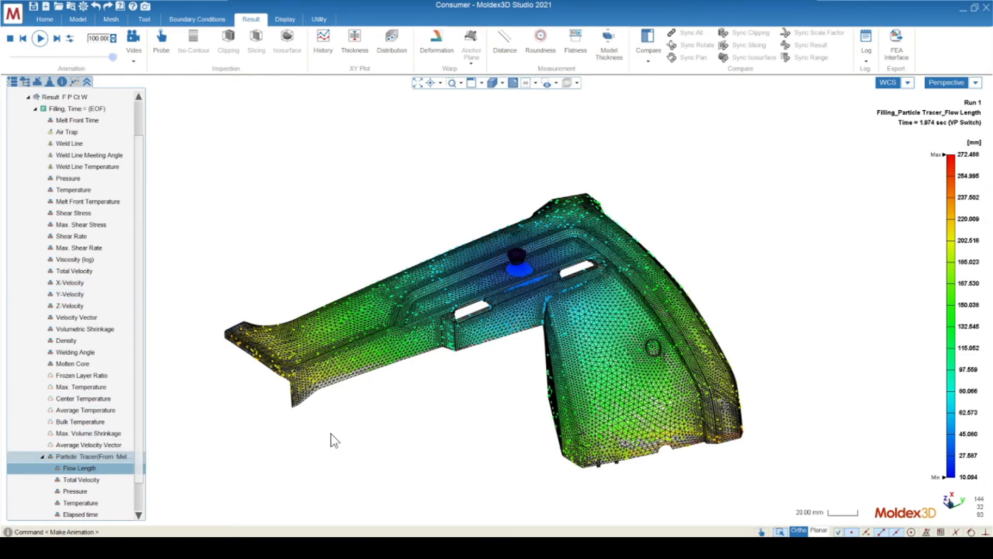
pyautogui.moveTo(434, 425); pyautogui.dragTo(482, 405, button='middle')
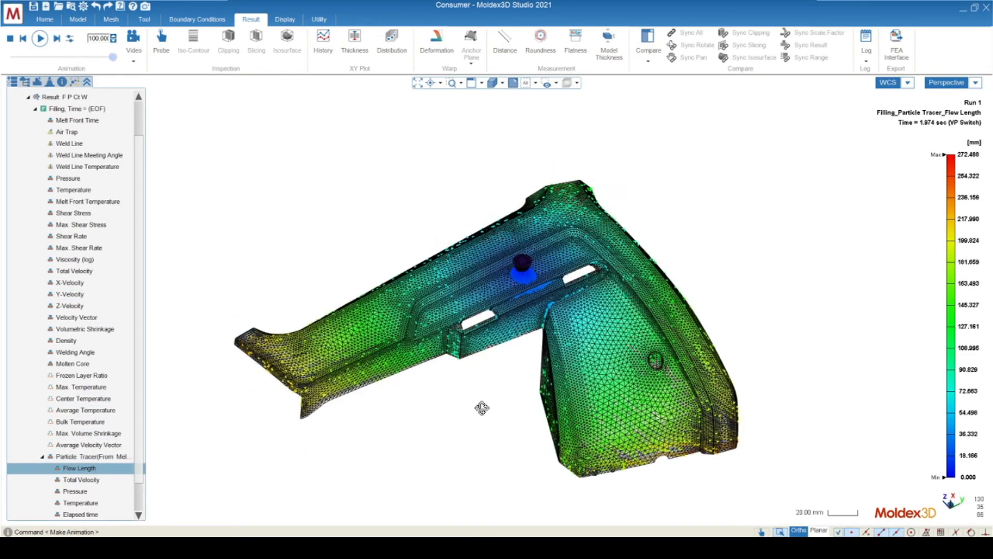
# Check the Particle Tracer options in the Flow/Pack computation parameters and close the settings.
pyautogui.click(45, 19)
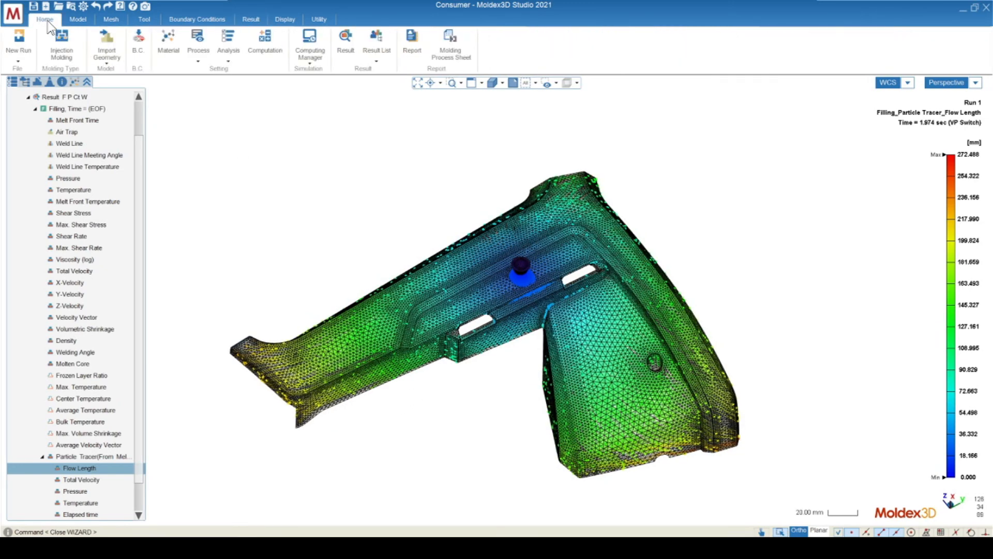
pyautogui.click(266, 50)
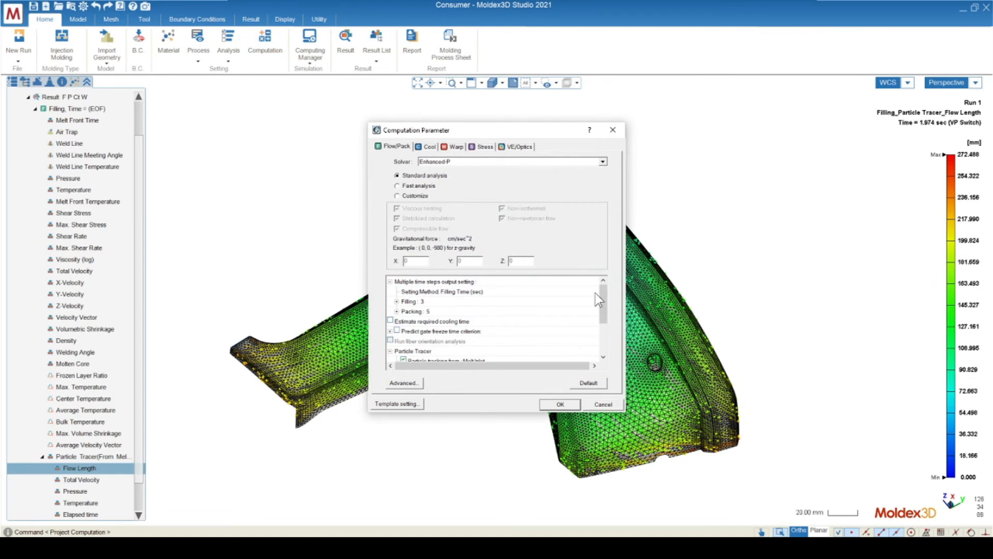
pyautogui.moveTo(607, 302); pyautogui.dragTo(600, 327)
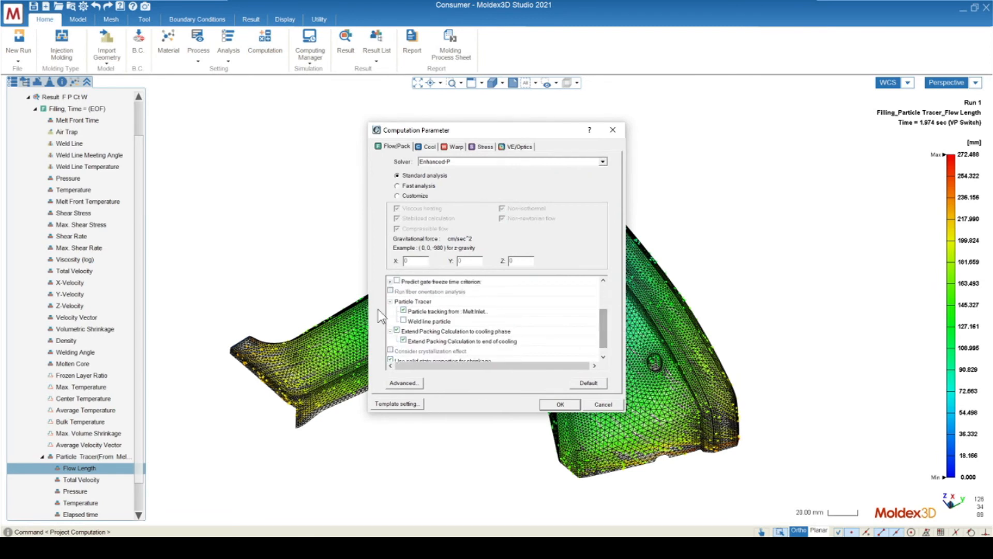
pyautogui.click(578, 405)
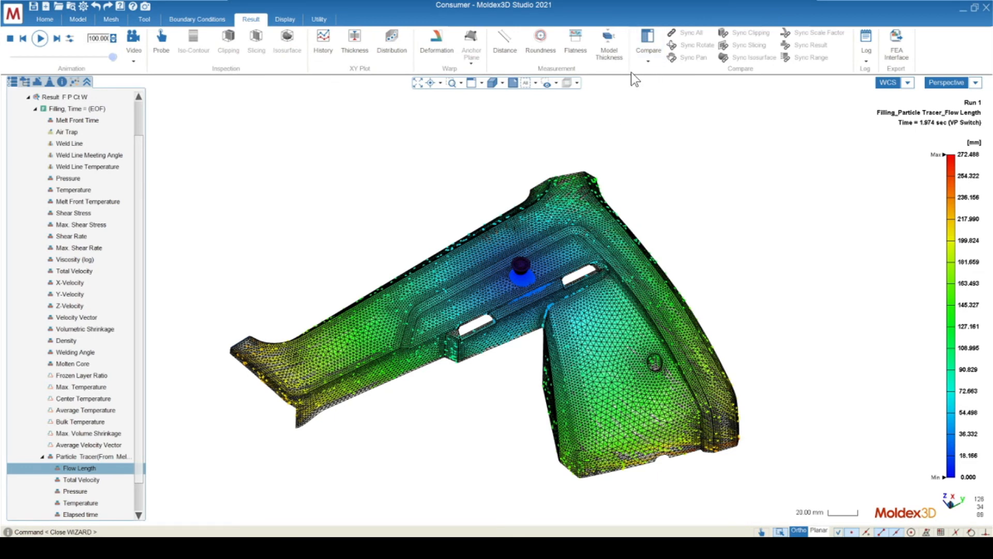